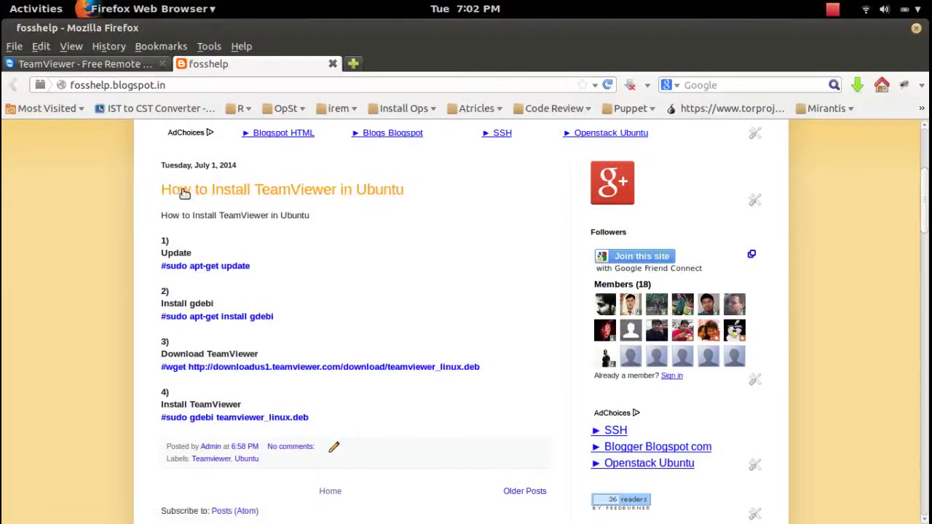
- Open the fosshelp 'How to Install TeamViewer in Ubuntu' post, scroll to its steps, and show all windows
click(183, 191)
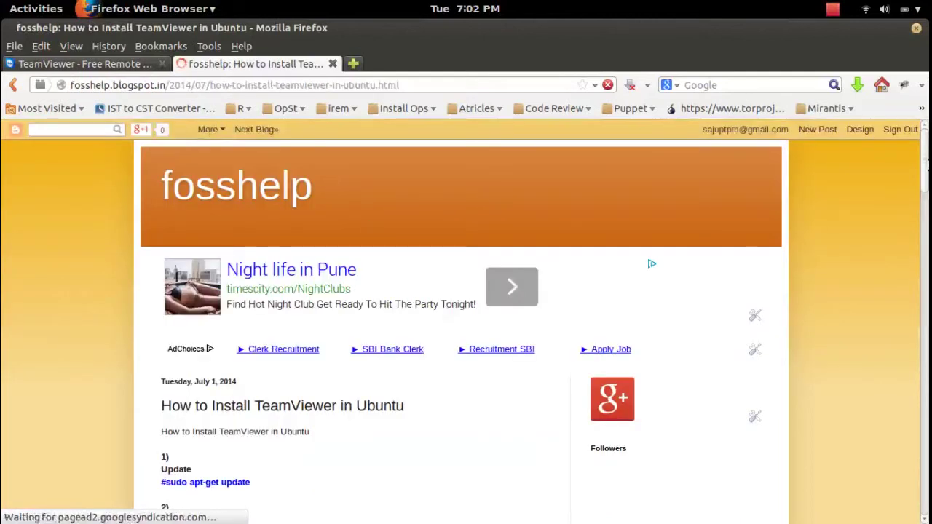
drag(927, 166, 927, 191)
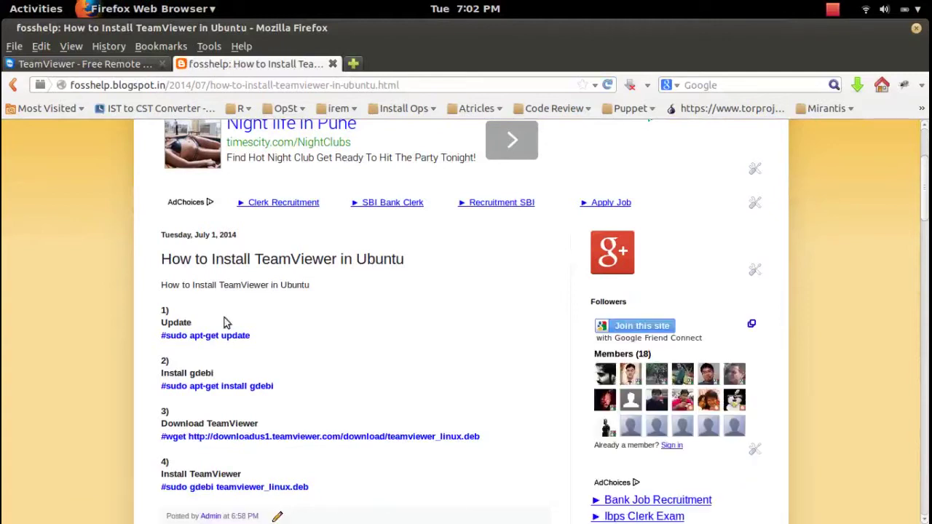
key(super)
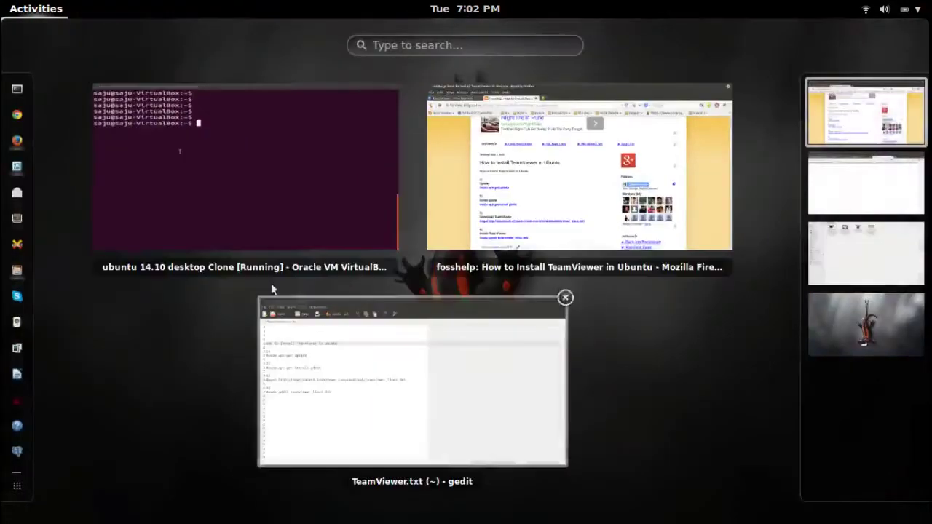
- Run sudo apt-get update in the VM terminal and enter the sudo password
click(258, 214)
text(sudo apt-get )
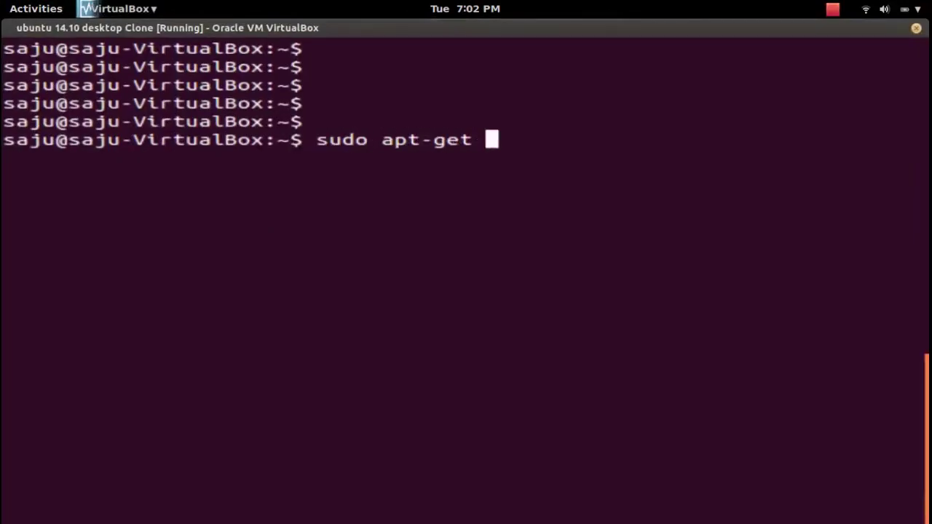
text(update)
key(Return)
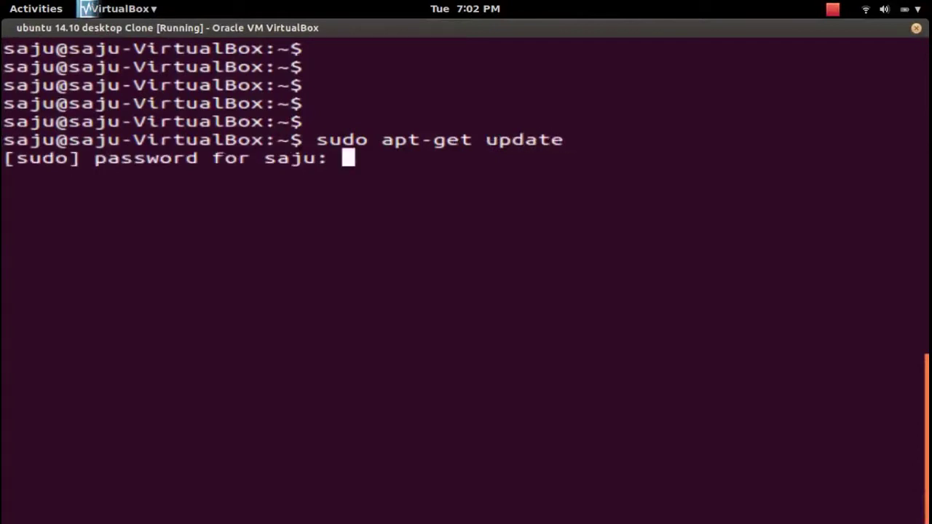
key(Return)
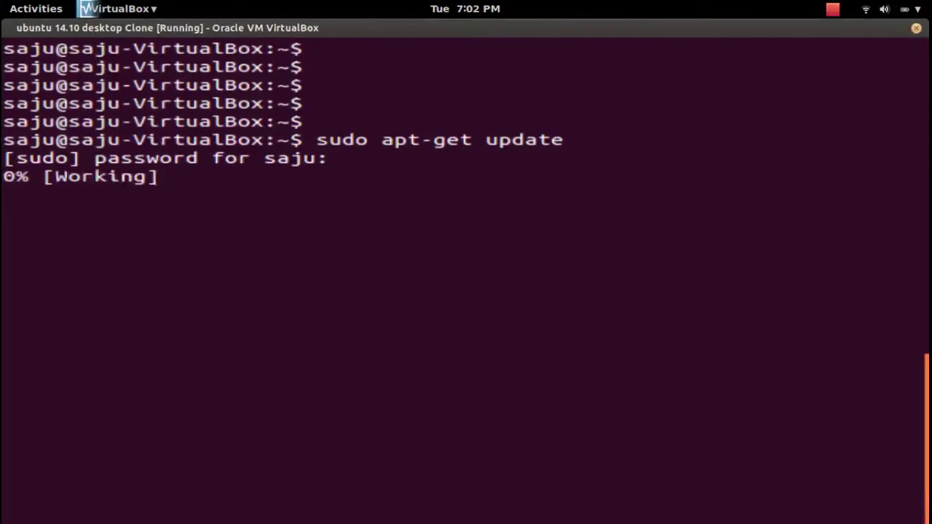
- Check on the running update, then return to the window overview
key(super)
click(258, 212)
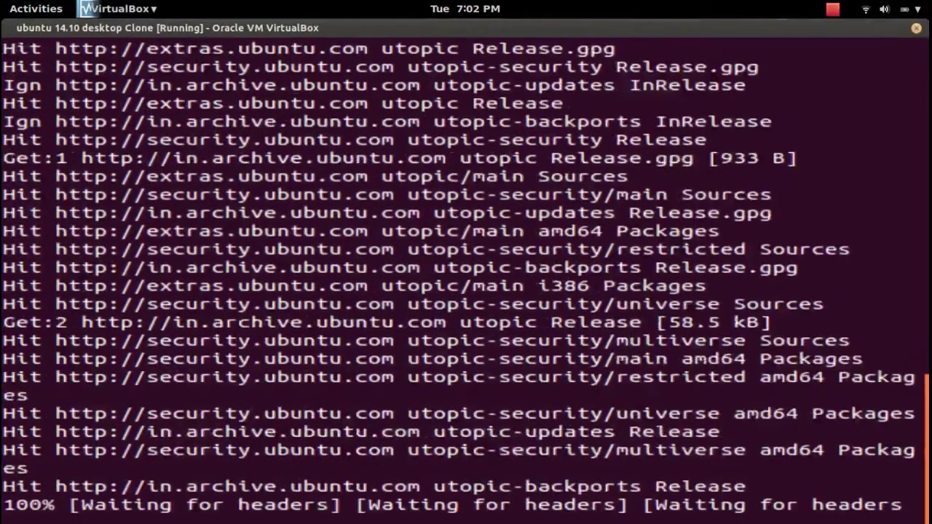
key(super)
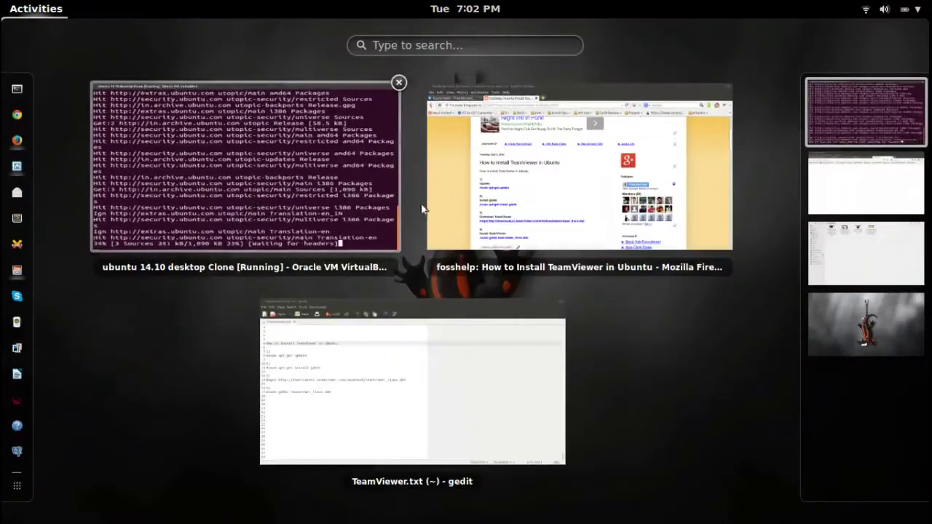
- Switch to the TeamViewer website tab in Firefox and go to its Download page
click(479, 204)
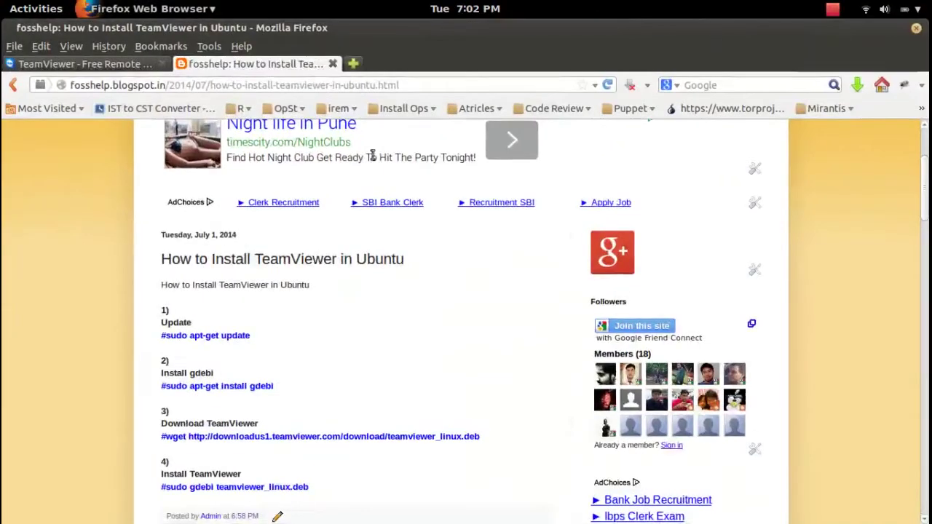
click(129, 64)
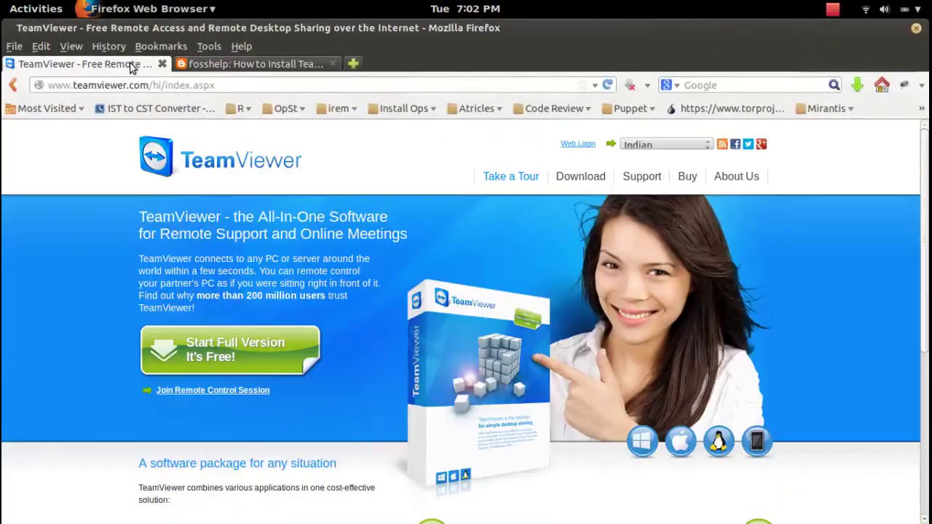
click(227, 86)
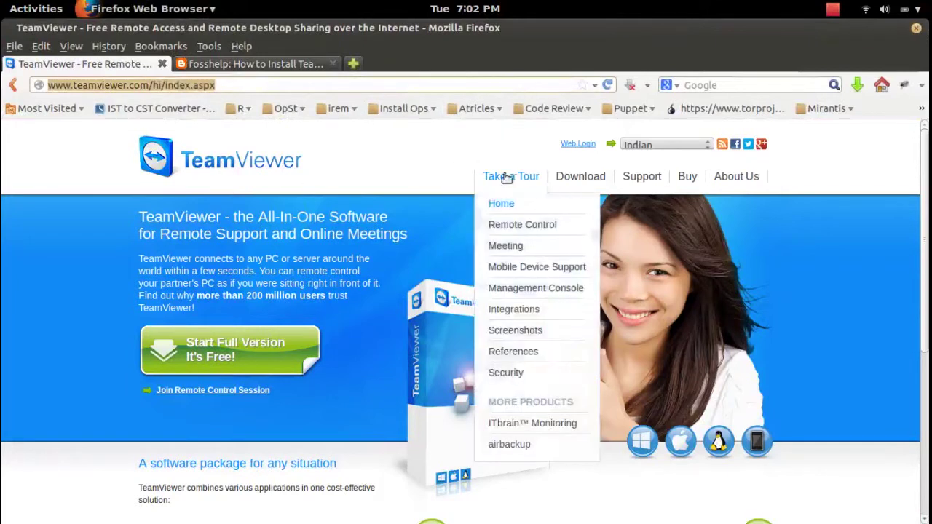
click(473, 142)
mouse_move(586, 182)
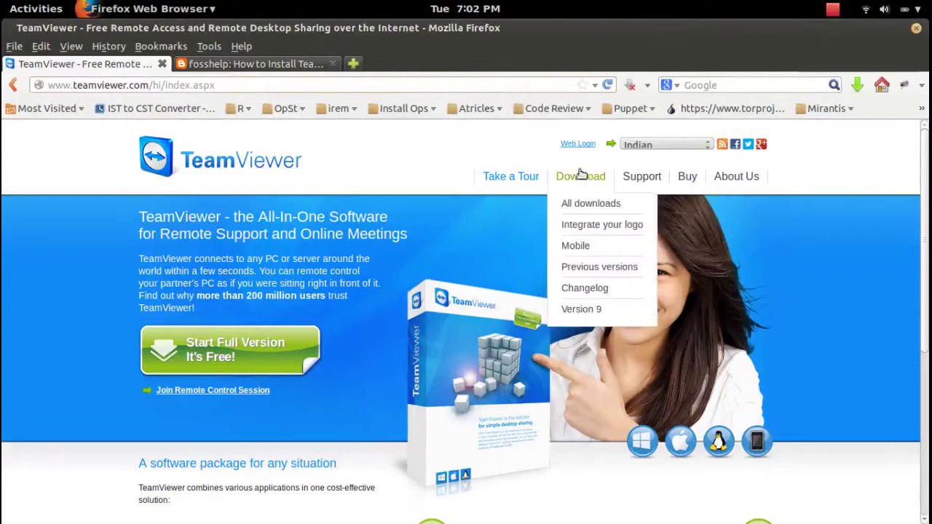
click(583, 181)
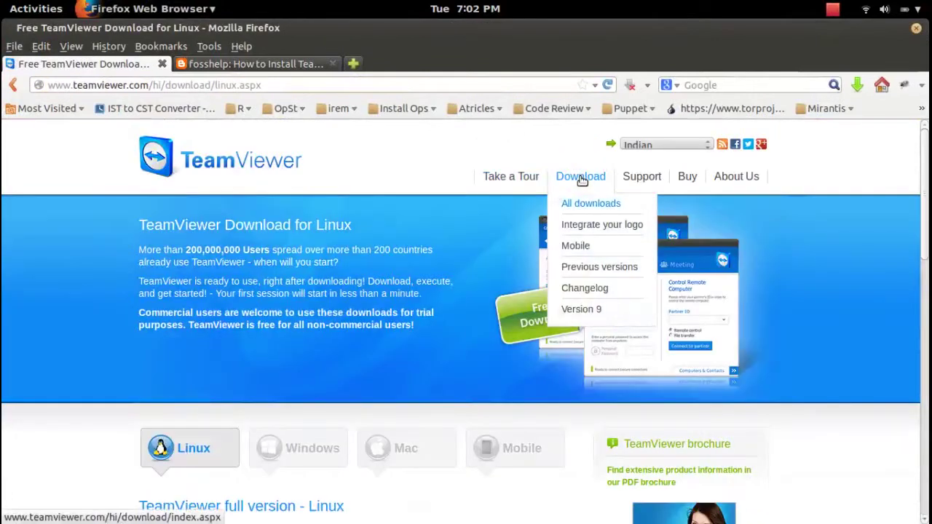
- Open the Linux download options and locate the Ubuntu, Debian section
drag(926, 183, 929, 268)
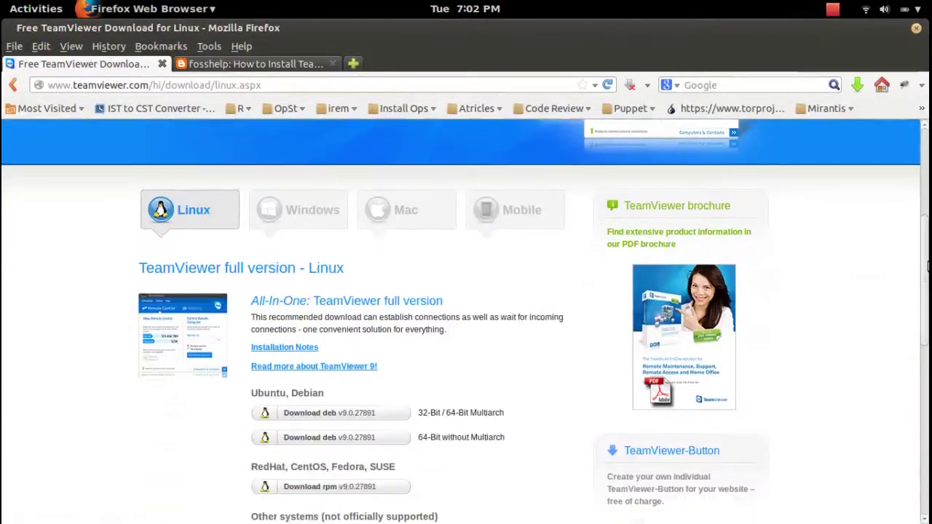
click(191, 209)
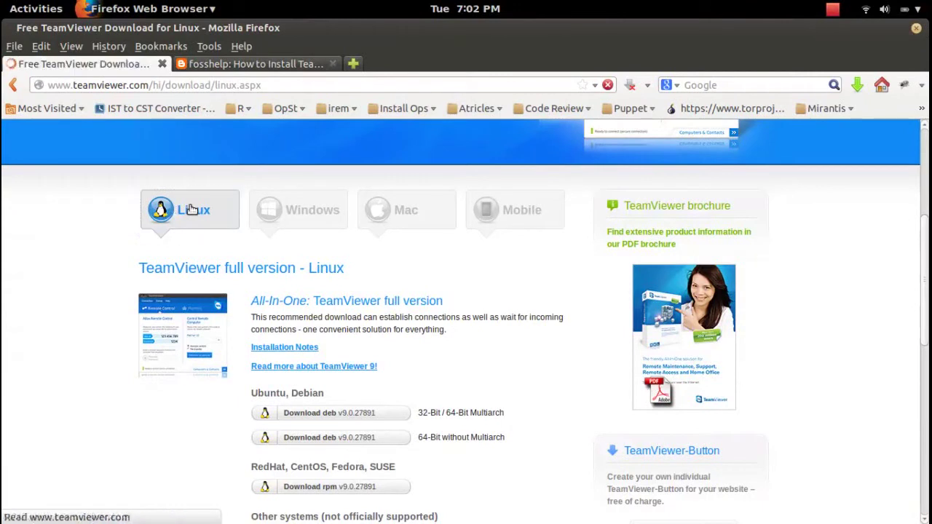
scroll(445, 249, down, 7)
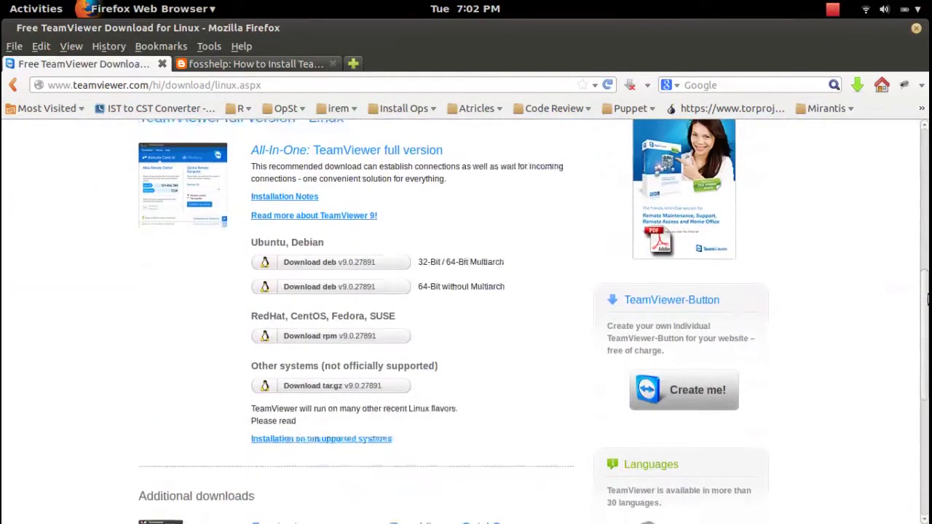
scroll(445, 250, up, 1)
drag(345, 237, 256, 228)
click(468, 205)
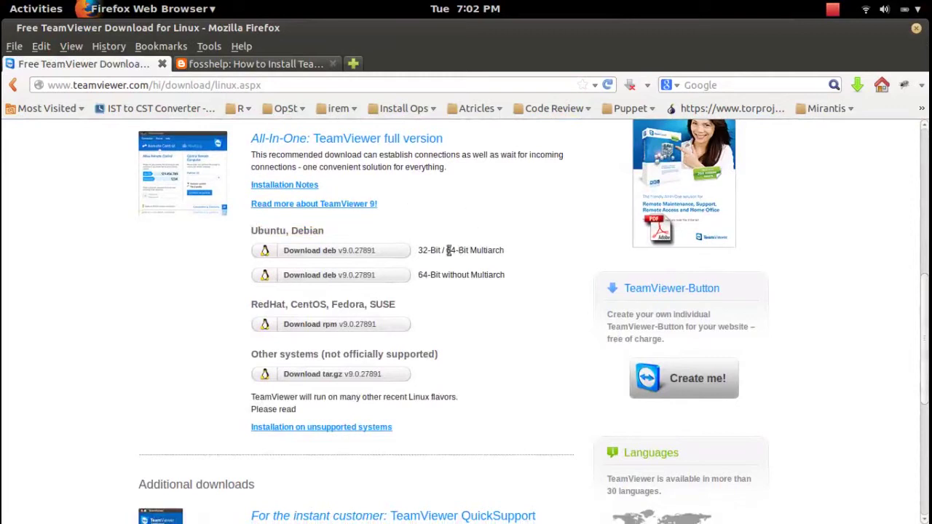
- Start the 32/64-bit Multiarch deb download, note its 21.0 MB size, and cancel saving
drag(419, 251, 507, 257)
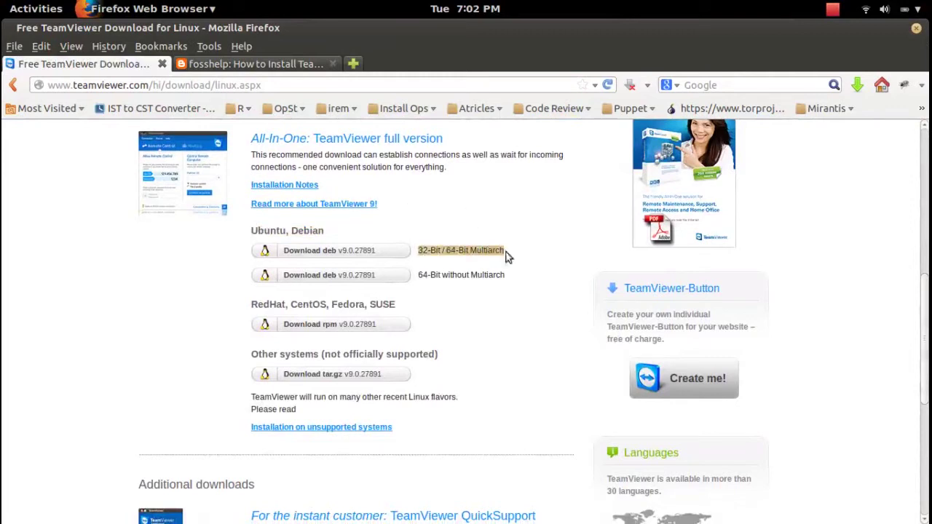
click(359, 251)
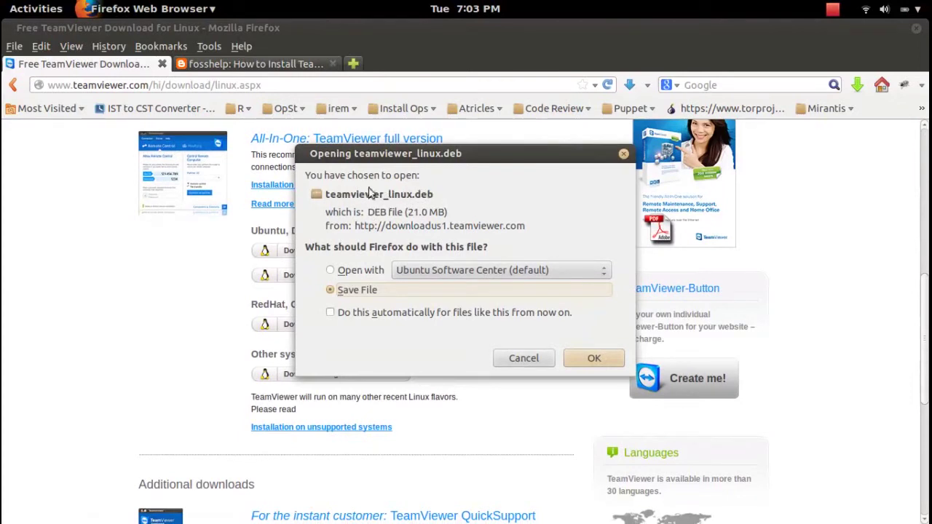
drag(410, 212, 447, 215)
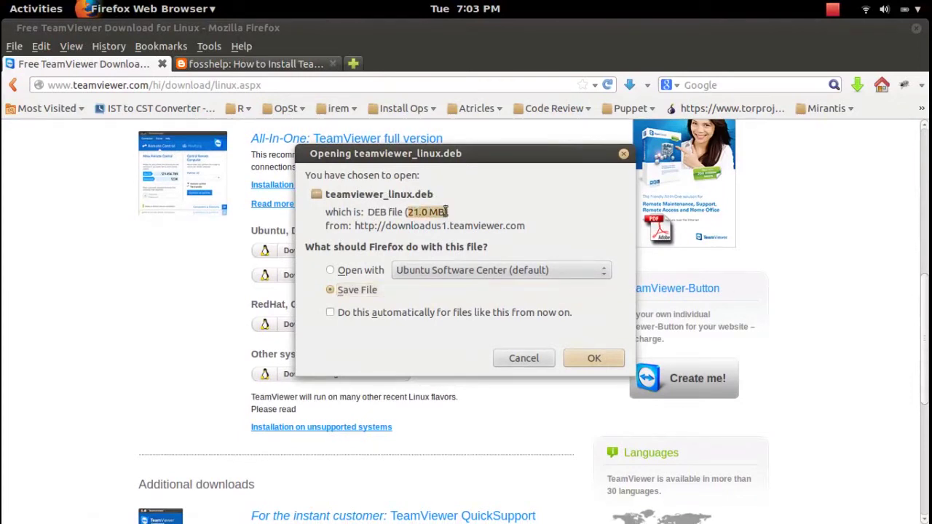
click(522, 359)
- Switch to the VM terminal and take it out of full screen
key(super)
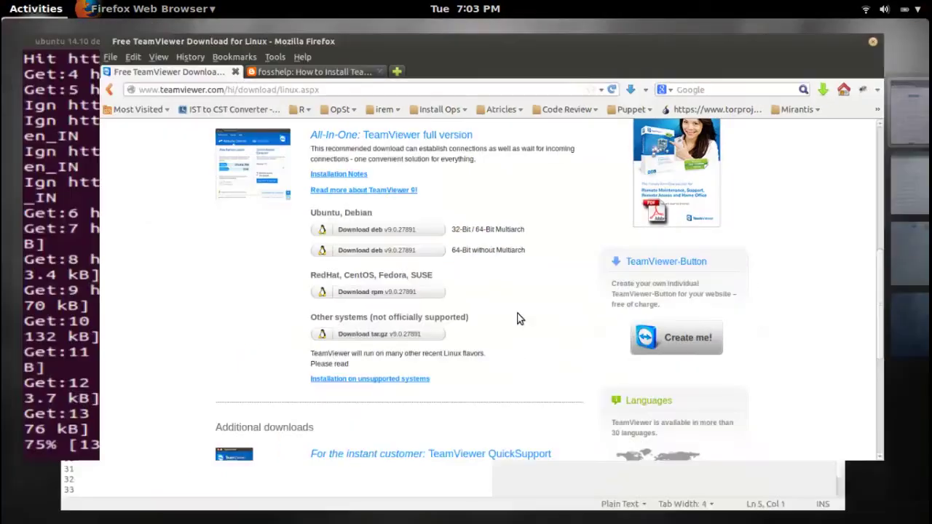
key(super)
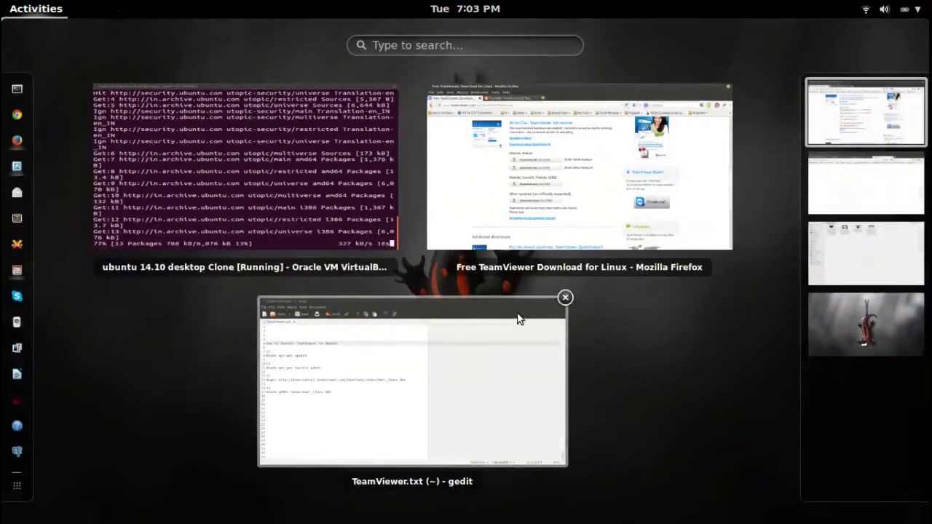
click(365, 217)
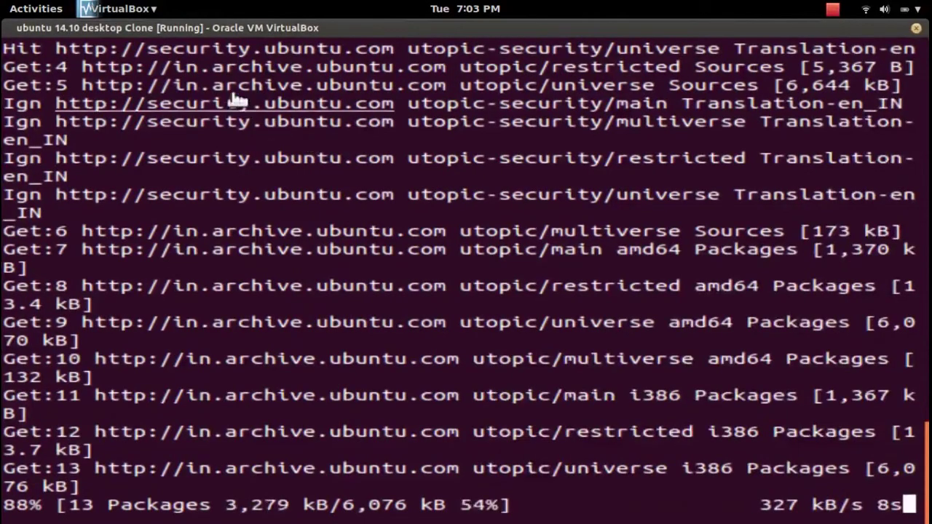
right_click(281, 177)
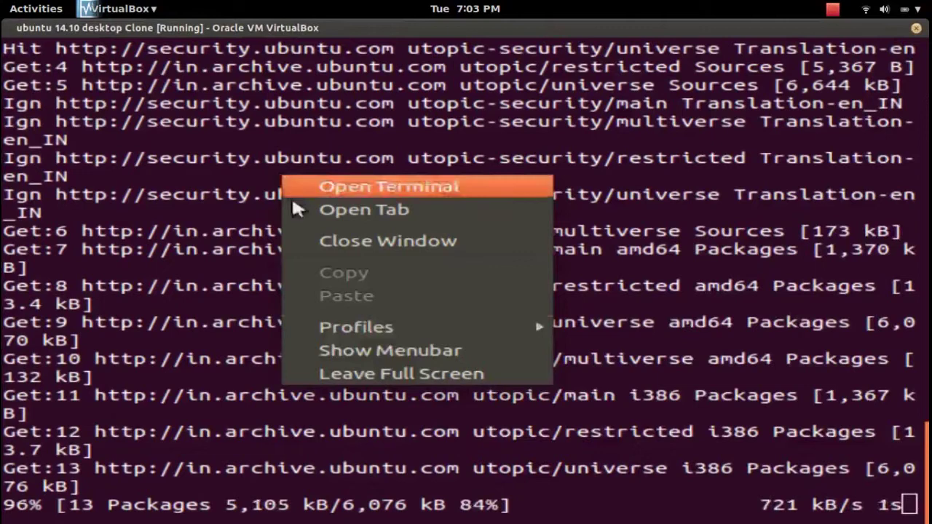
click(383, 374)
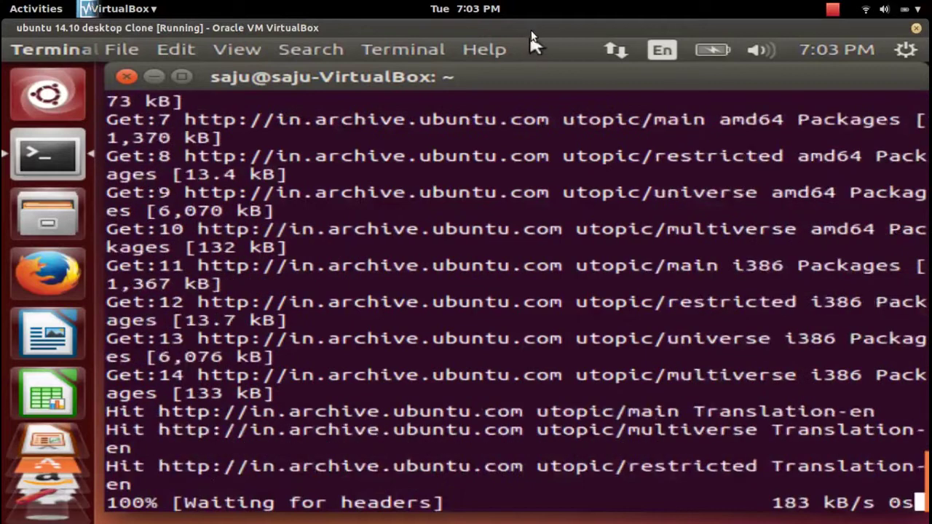
- Resize the VirtualBox window: shrink, enlarge, maximize, restore, then browse the terminal's View menu
double_click(531, 31)
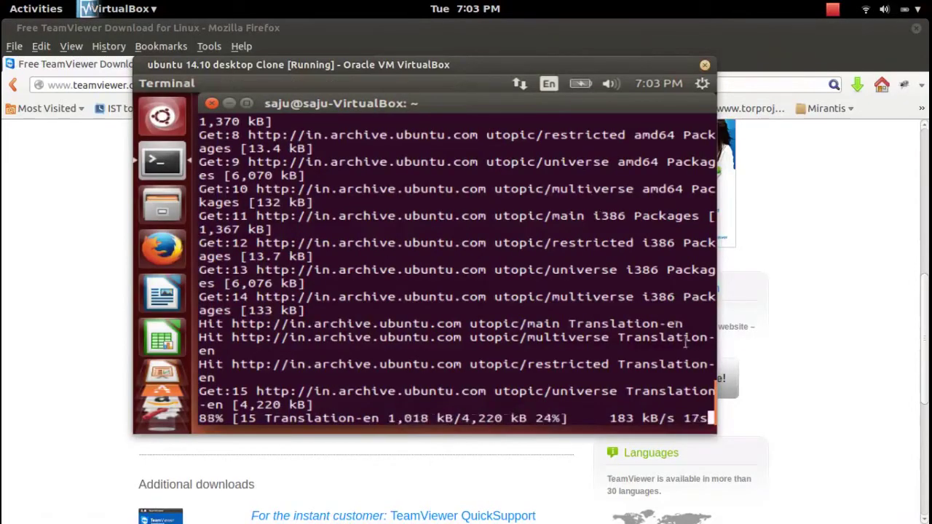
drag(709, 434, 730, 451)
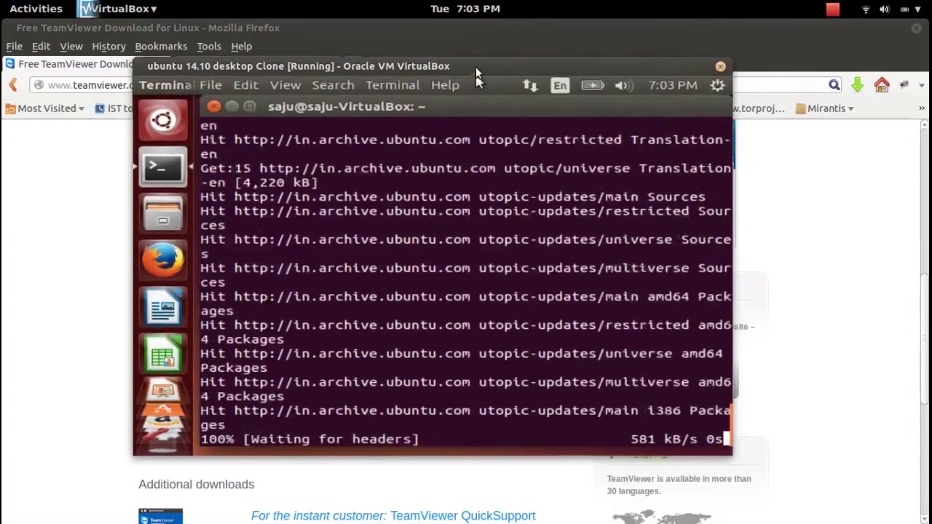
double_click(475, 66)
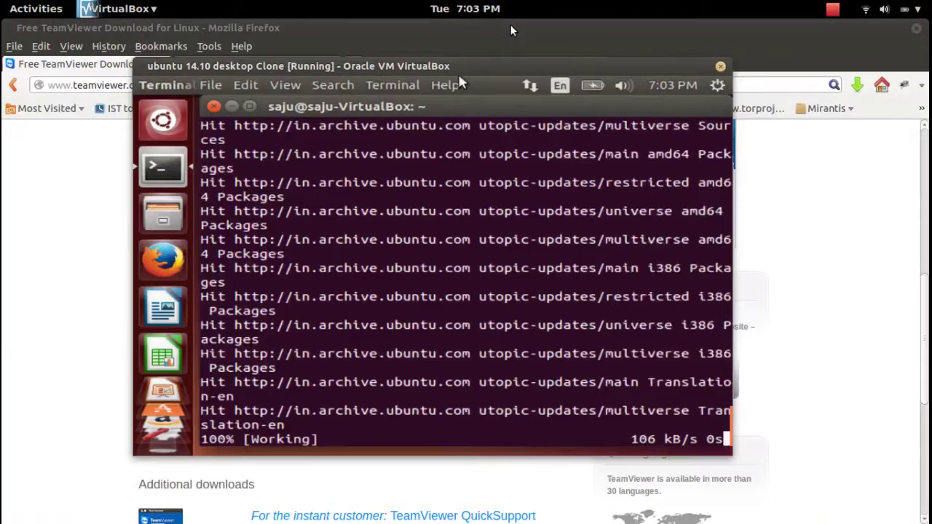
double_click(505, 32)
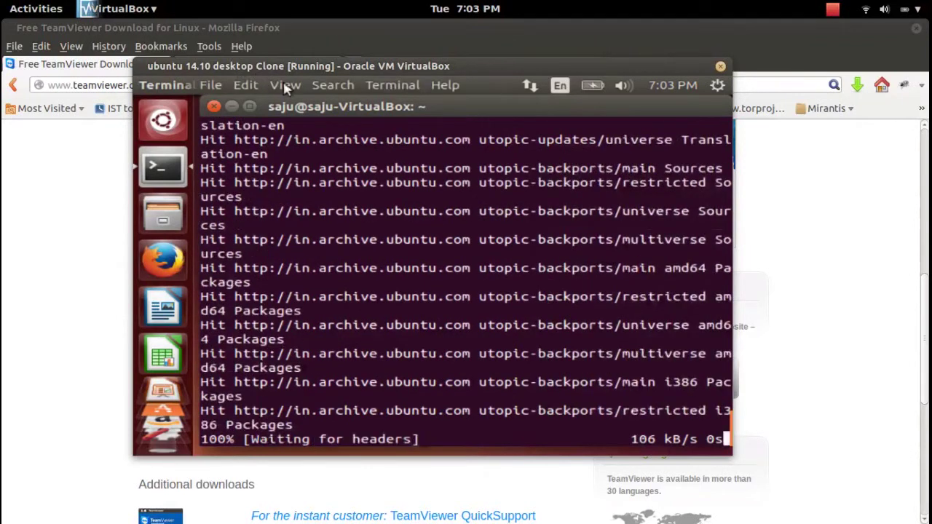
click(283, 84)
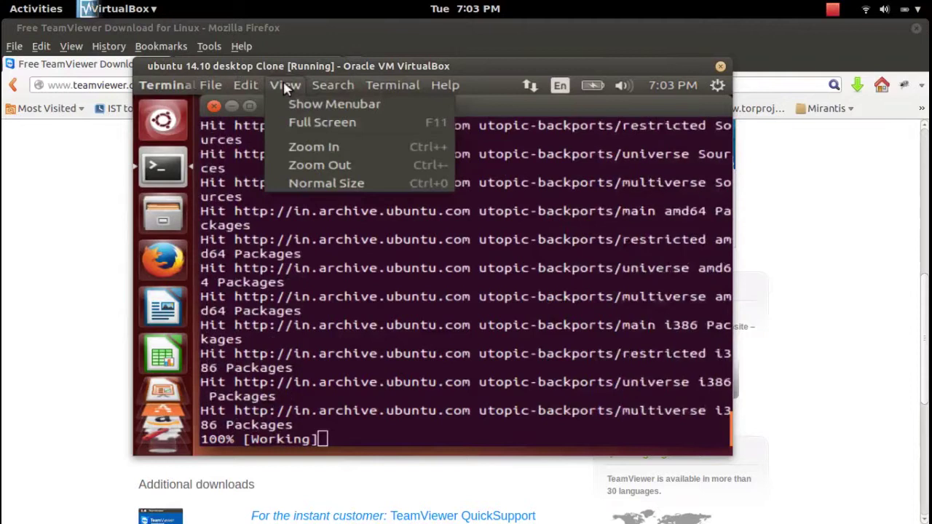
mouse_move(397, 84)
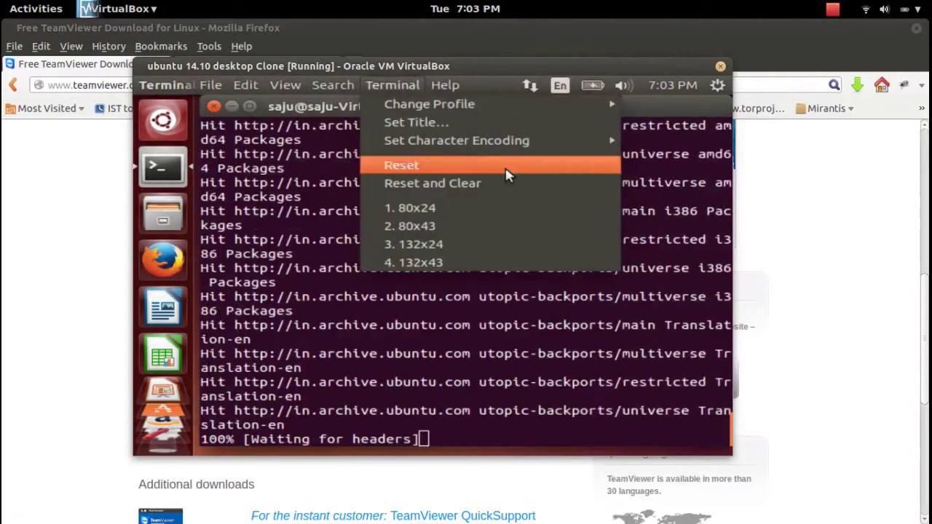
click(573, 348)
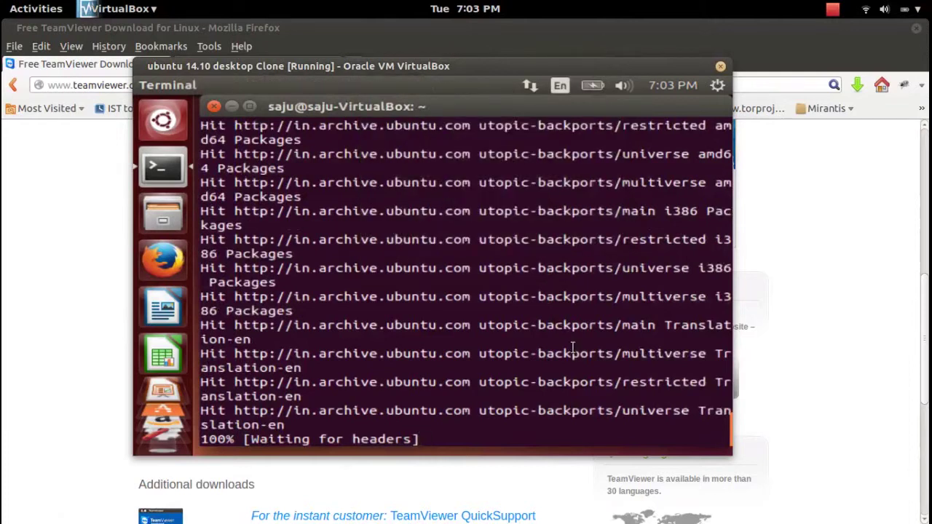
- Bring the VM terminal back to the front, showing the finished apt-get update output
click(806, 311)
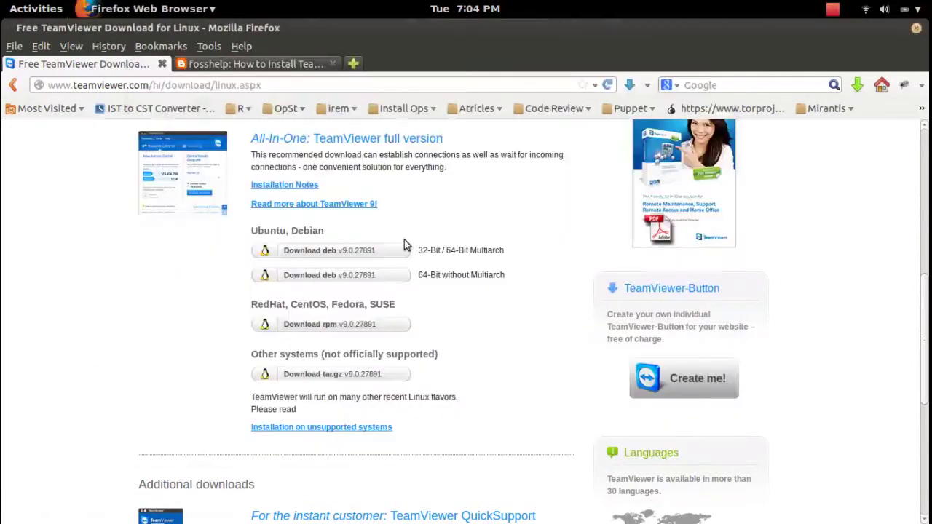
key(super)
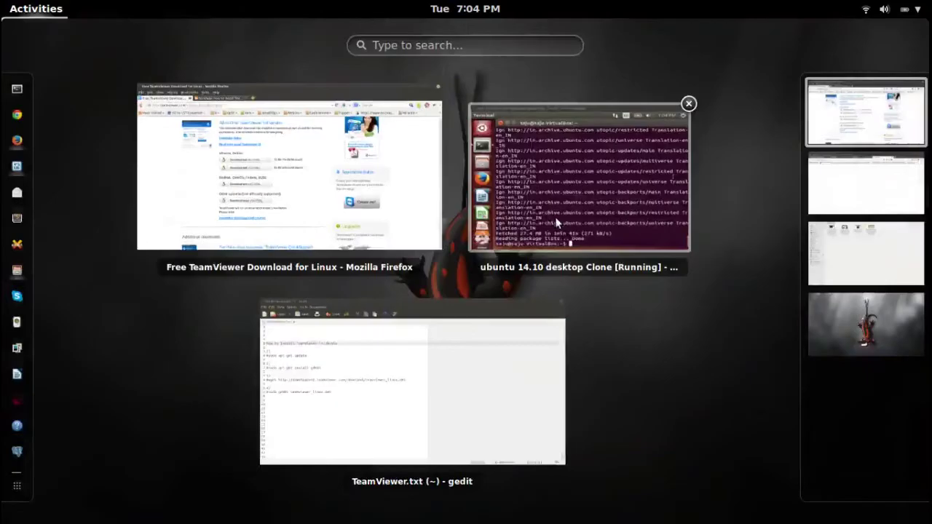
click(557, 218)
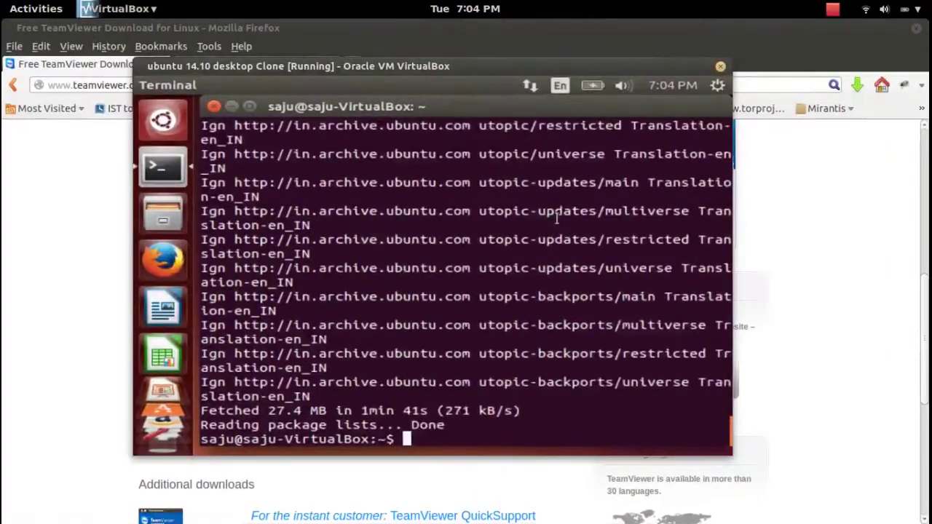
key(Return)
key(Return)
key(Return)
key(Return)
key(Return)
key(Return)
key(Return)
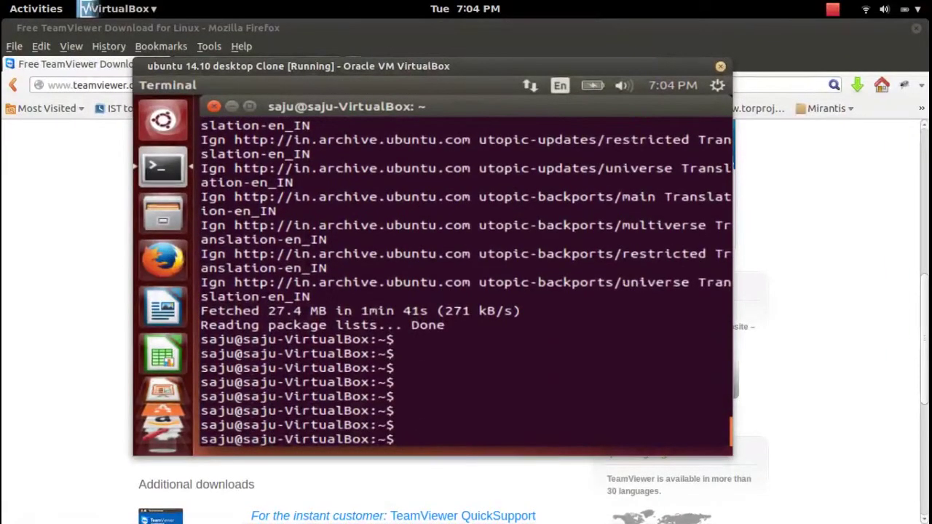
- Type clear at the prompt, then browse history, selecting the recalled wget command
text(clear)
key(Up)
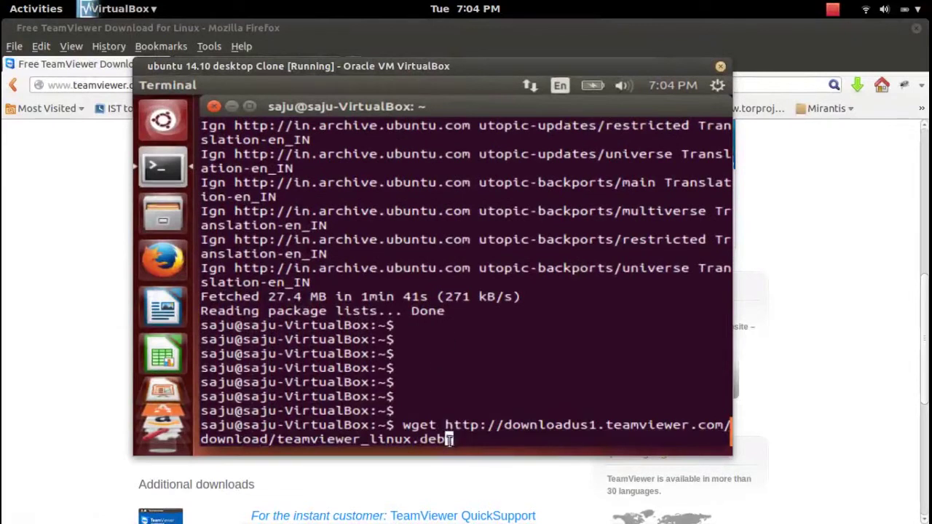
drag(449, 439, 405, 425)
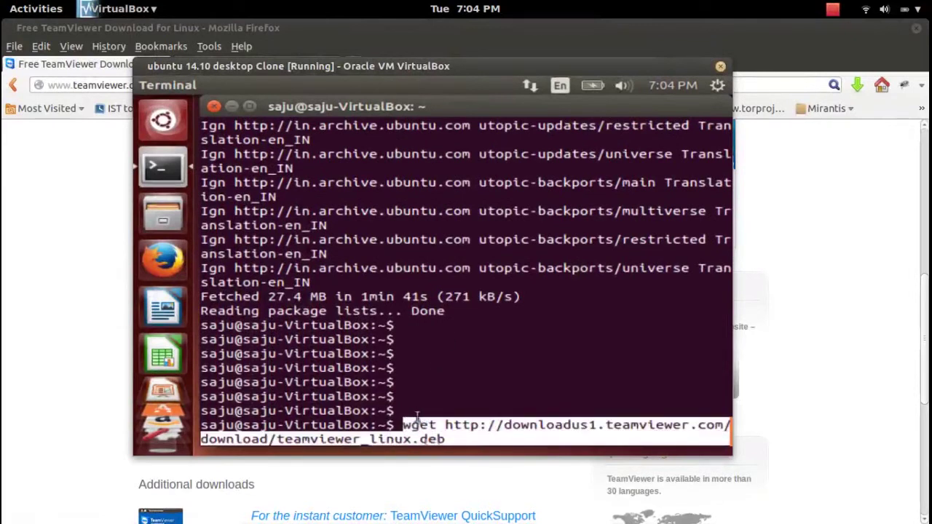
key(Up)
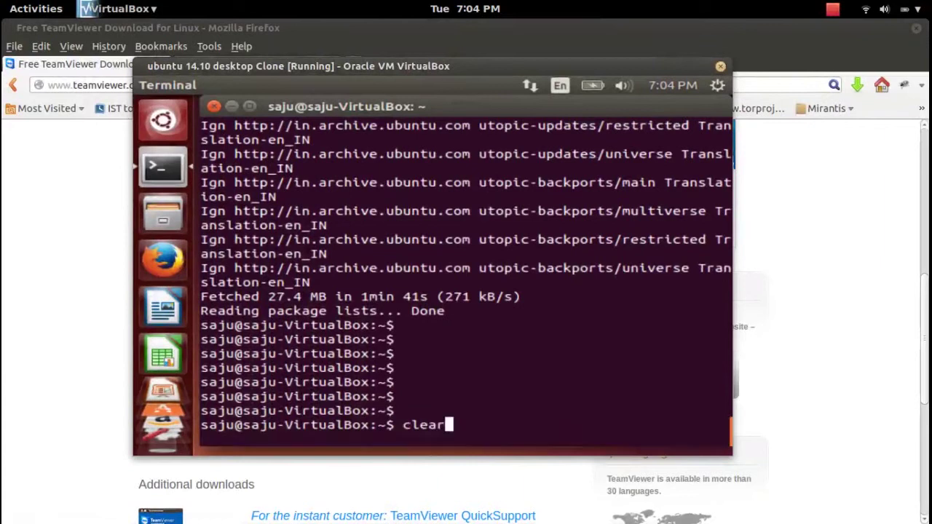
- Run ls in the home folder and pick out teamviewer_linux.deb in the listing
key(BackSpace)
key(BackSpace)
key(BackSpace)
key(BackSpace)
key(BackSpace)
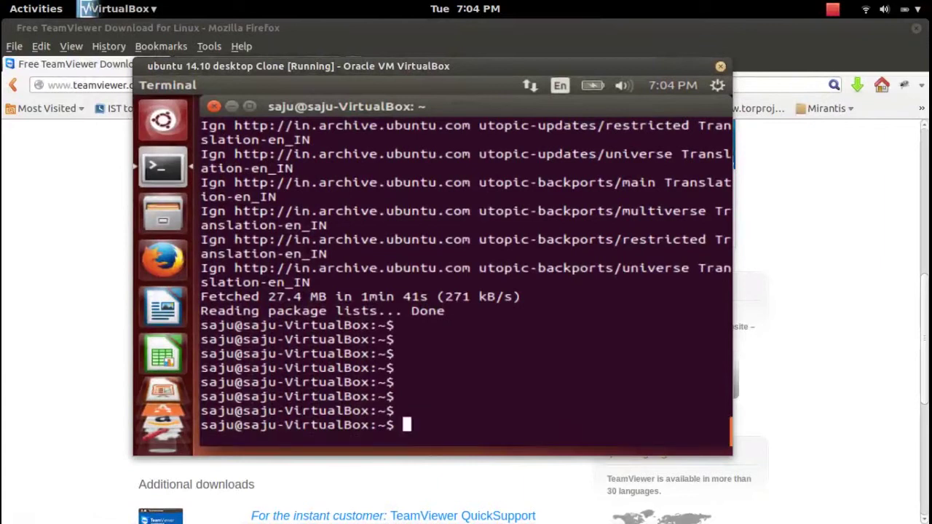
text(ls)
key(Return)
key(Return)
key(Return)
key(Return)
key(Return)
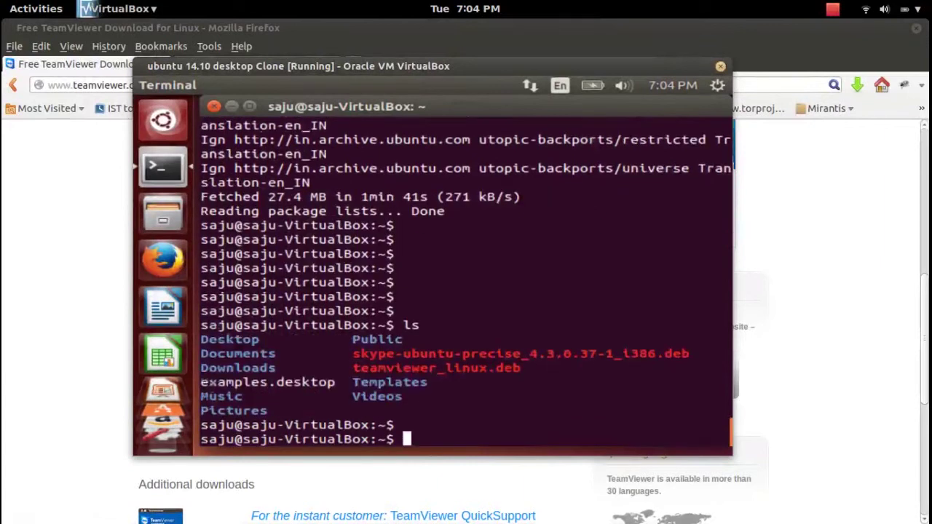
double_click(498, 328)
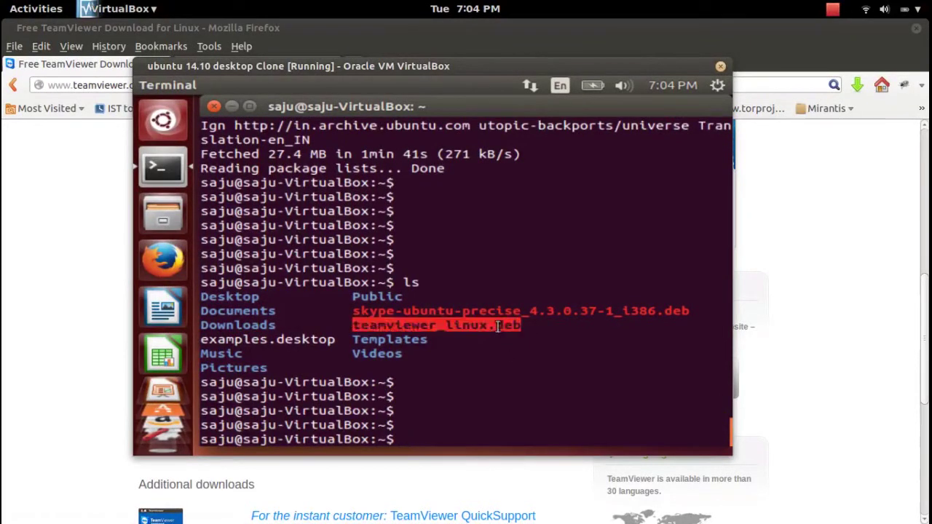
- Run ls -lsh to confirm teamviewer_linux.deb is 22M, then bring Firefox forward
text(ls -lsh)
key(Return)
key(Return)
key(Return)
key(Return)
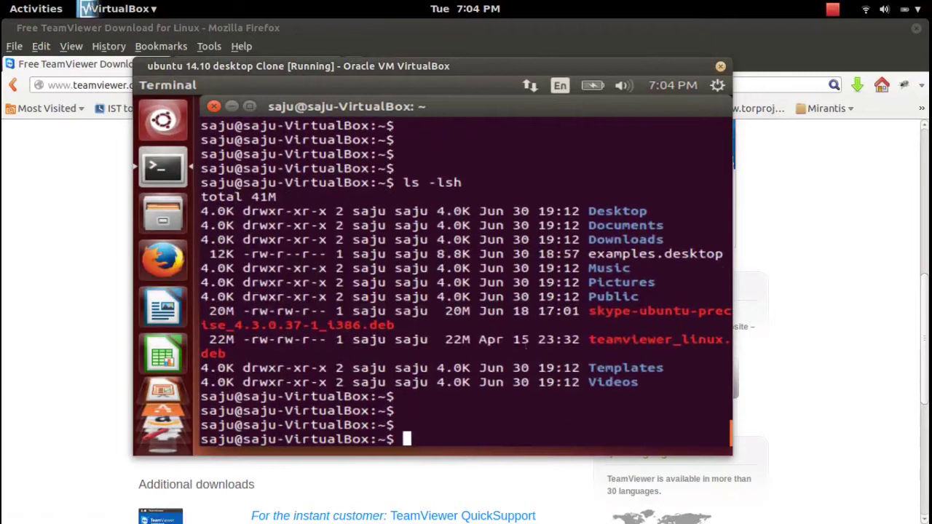
double_click(592, 339)
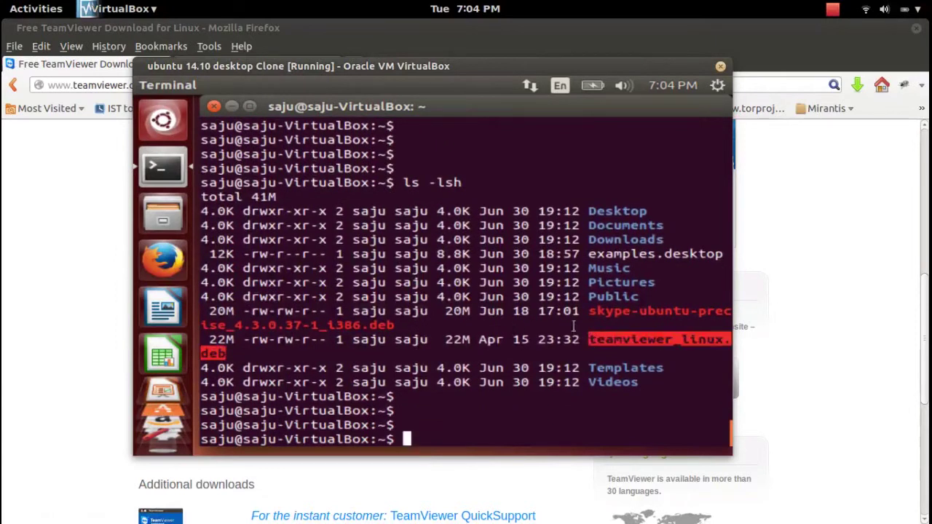
click(235, 336)
double_click(220, 339)
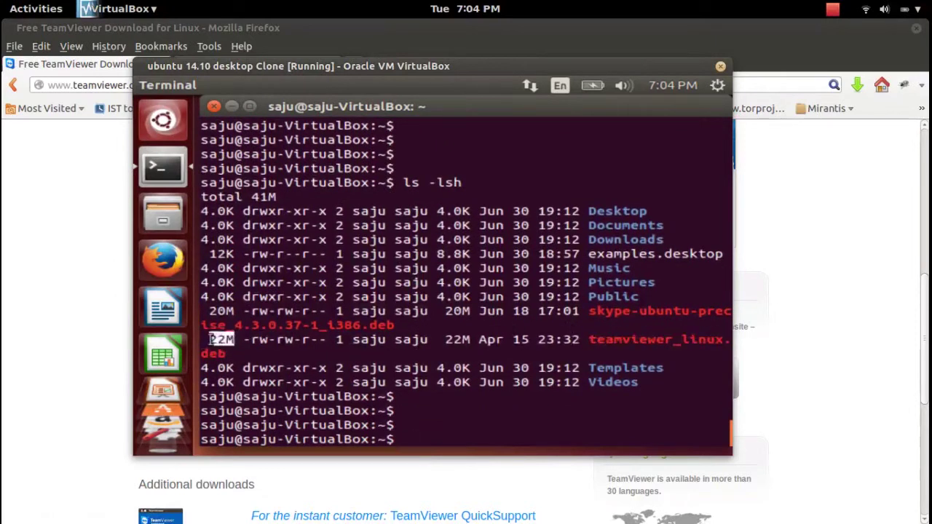
click(454, 311)
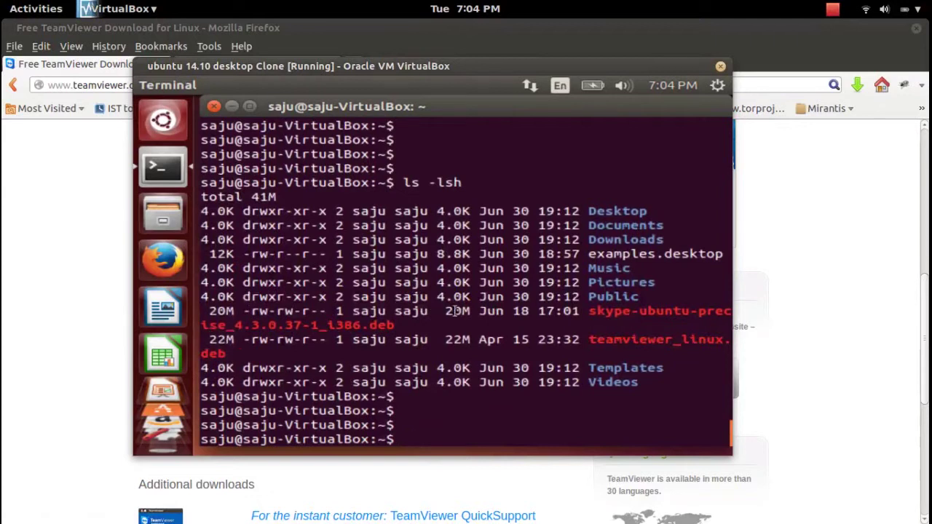
double_click(608, 340)
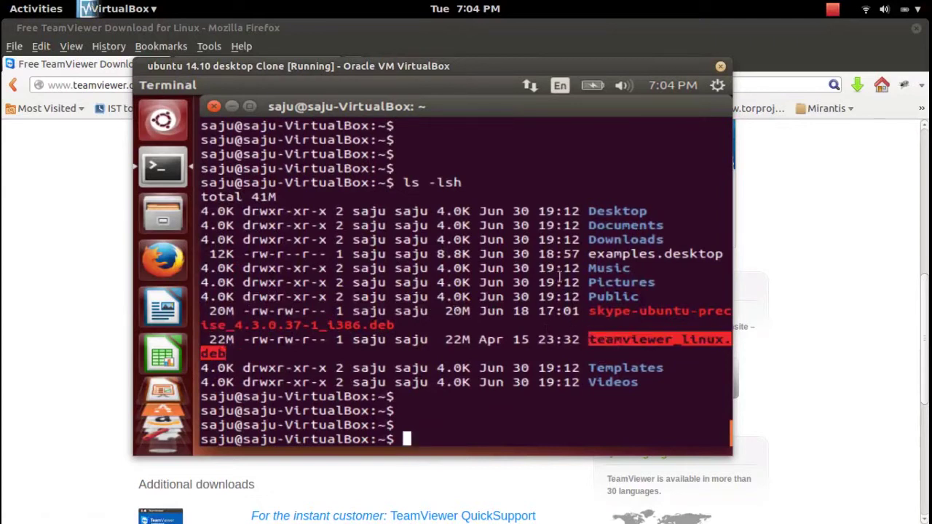
key(Return)
key(Return)
key(Return)
key(Return)
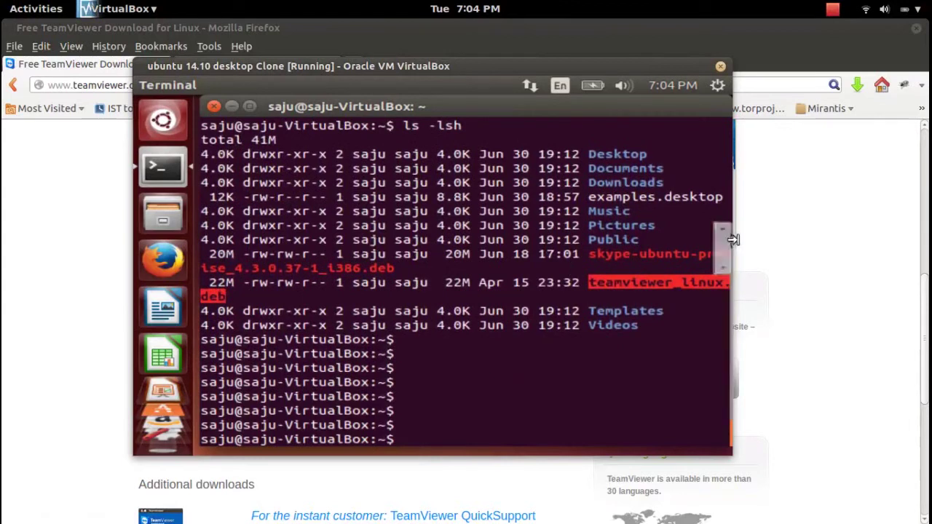
click(804, 238)
- Highlight the 'Install gdebi' step in the fosshelp guide, then return to the VM terminal
click(313, 66)
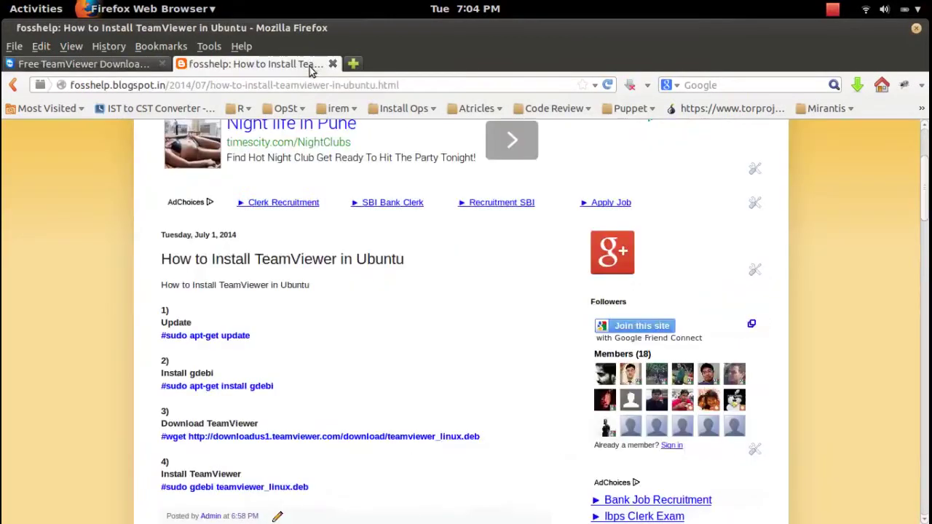
drag(282, 393, 154, 368)
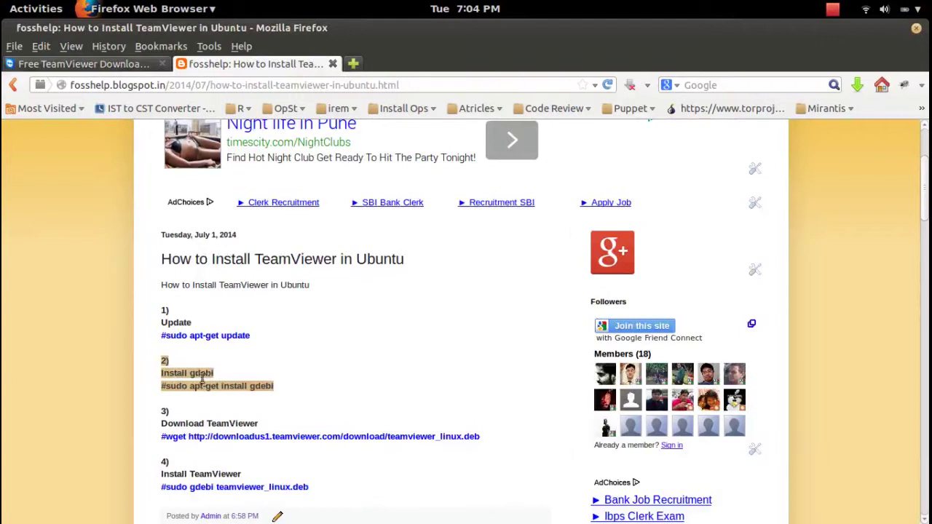
key(super)
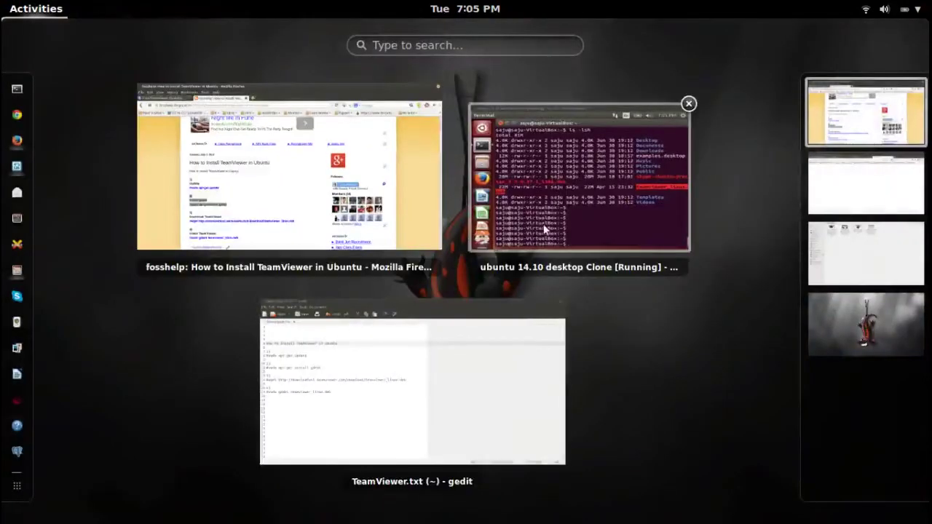
click(544, 223)
key(Return)
key(Return)
key(Return)
- Run sudo apt-get install gdebi and highlight that gdebi is already the newest version
text(su)
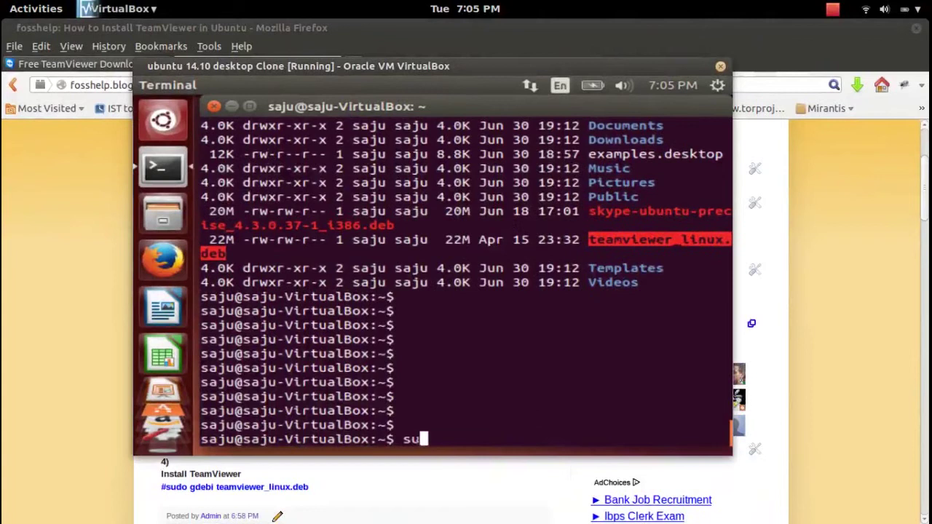
text(do apt-get insta)
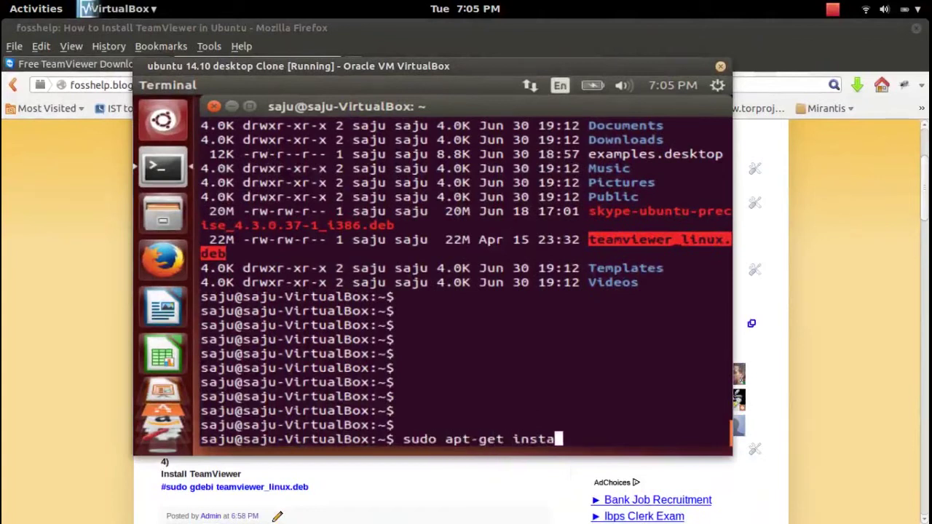
text(ll gdebi)
key(Return)
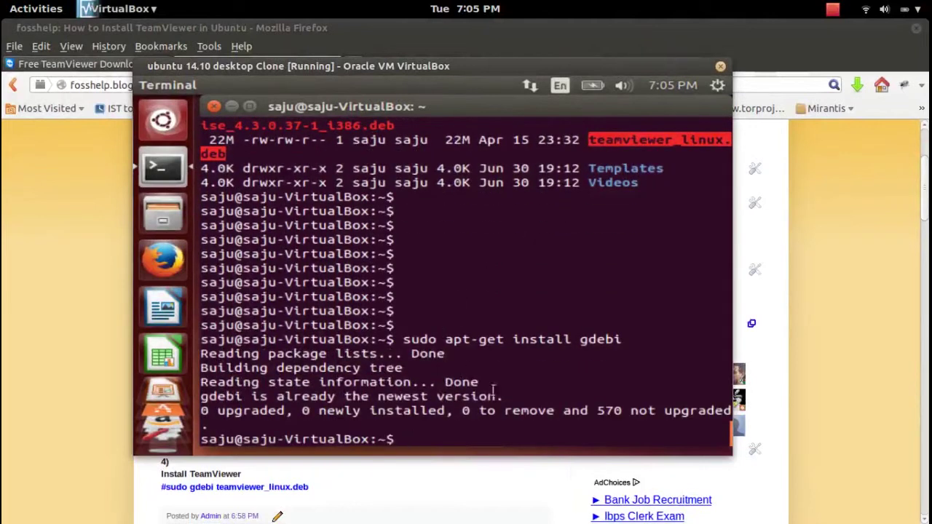
drag(503, 396, 201, 398)
key(Return)
key(Return)
key(Return)
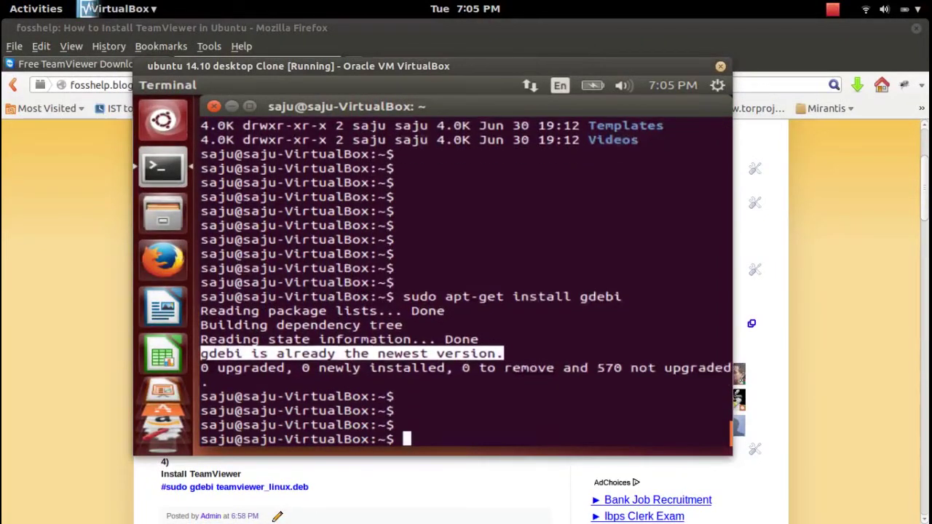
key(Return)
key(Return)
key(Return)
key(Return)
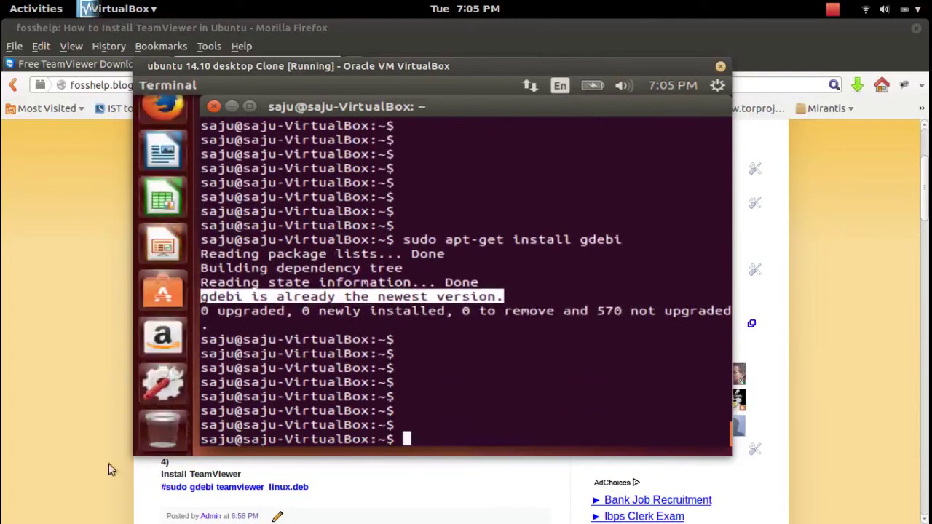
click(101, 467)
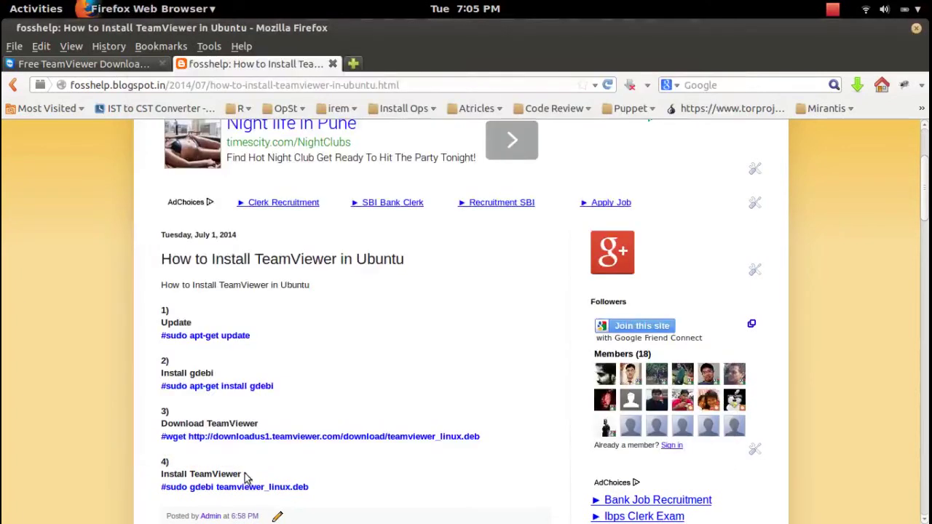
- Highlight step 4's 'sudo gdebi teamviewer_linux.deb' command, then switch back to the VM terminal
drag(245, 477, 160, 466)
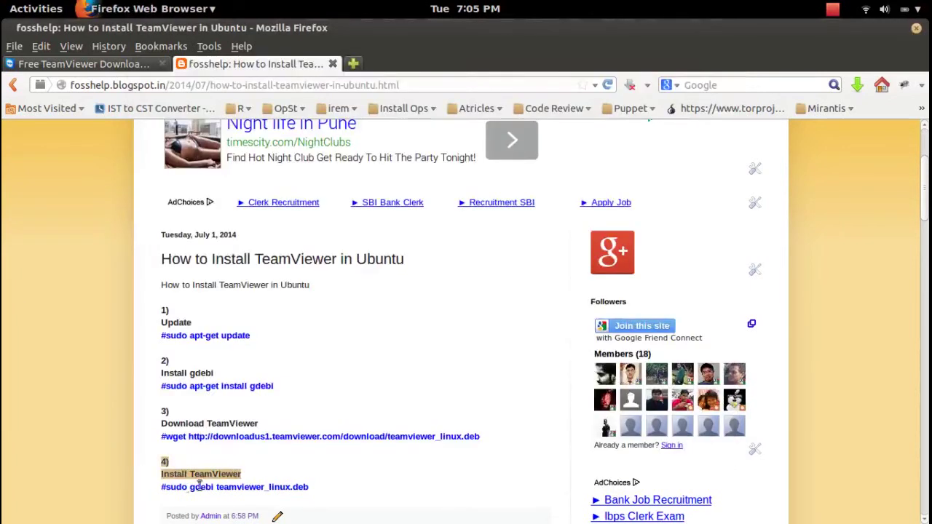
drag(215, 489, 175, 492)
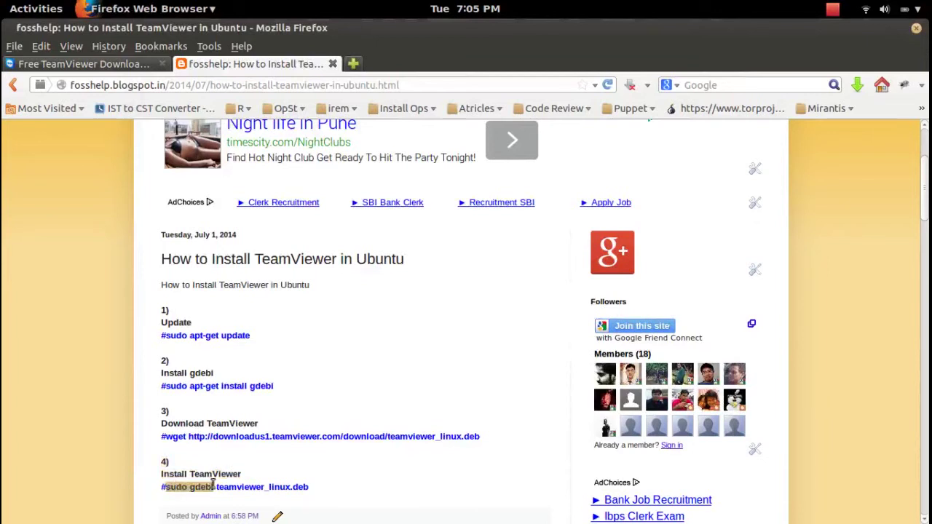
drag(308, 486, 217, 487)
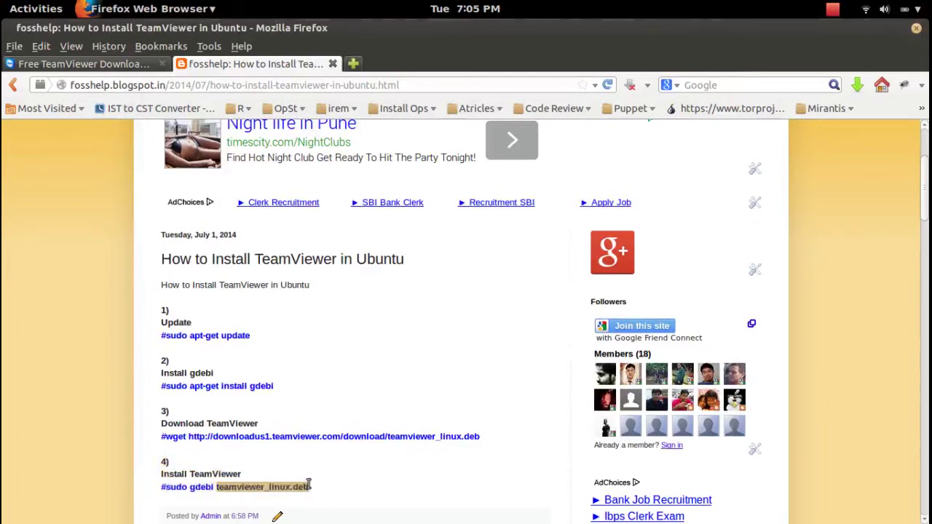
key(super)
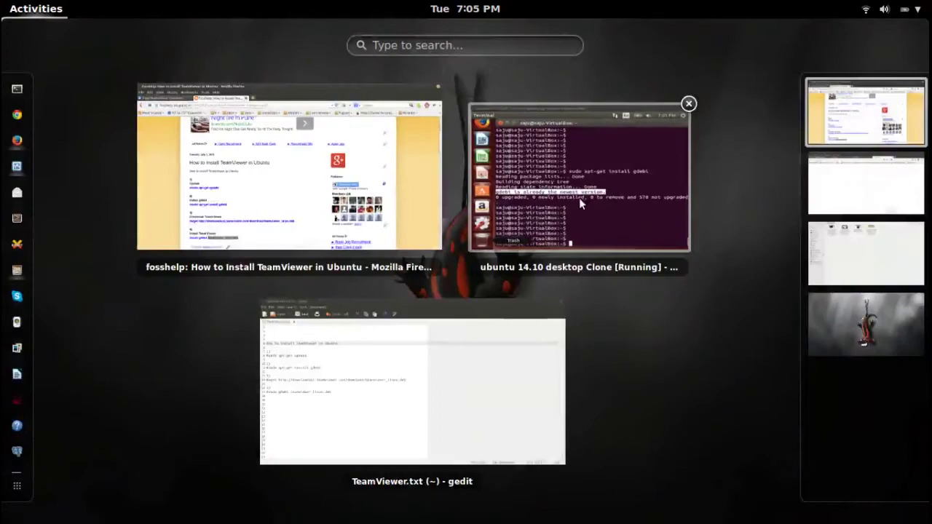
click(579, 197)
- Run sudo gdebi teamviewer_linux.deb and answer y to install TeamViewer 9.0.27891
click(561, 316)
key(Return)
key(Return)
key(Return)
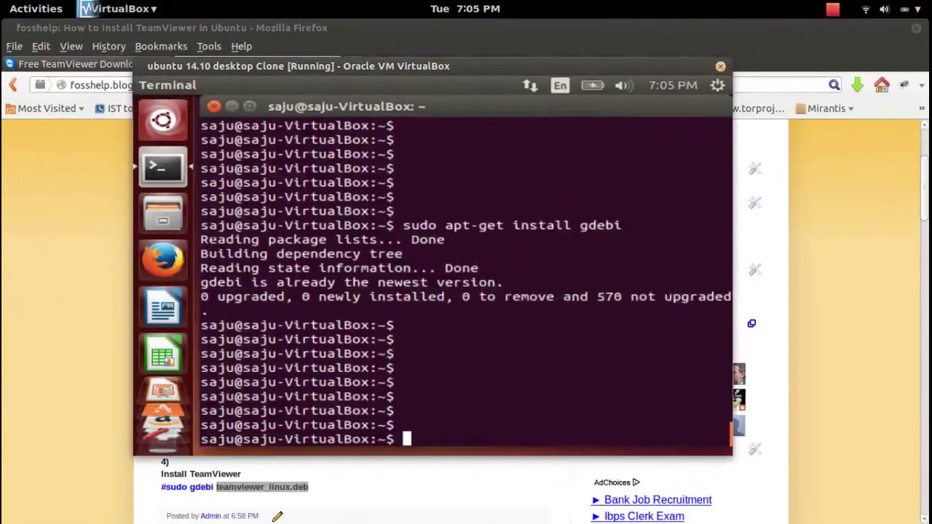
text(sudo gdebi)
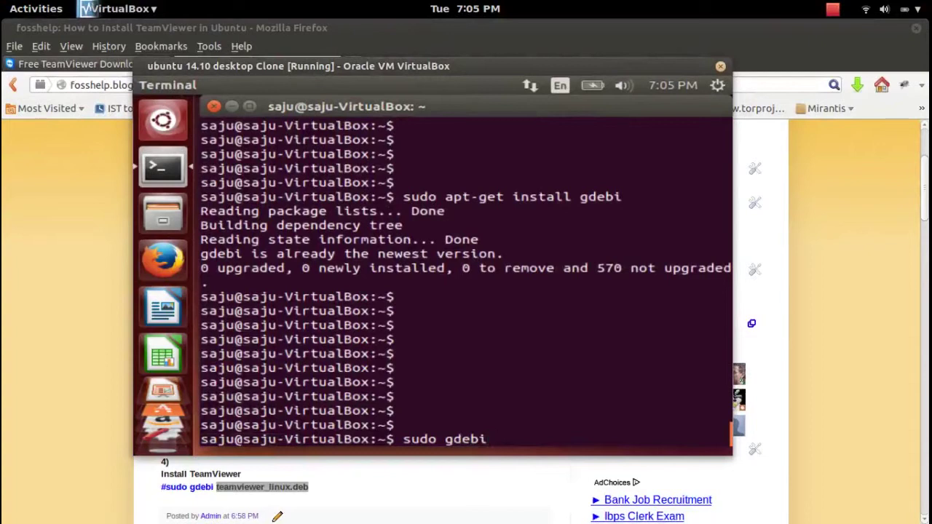
text( t)
key(Tab)
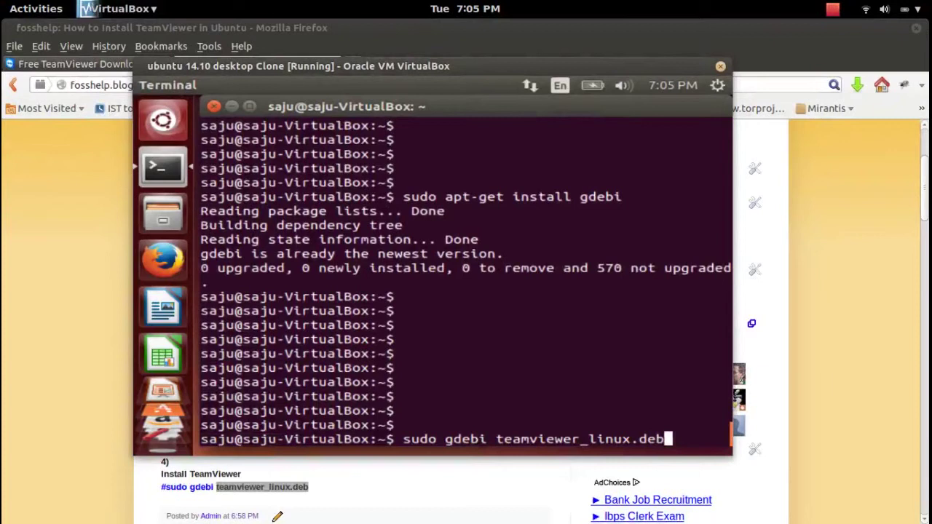
key(Return)
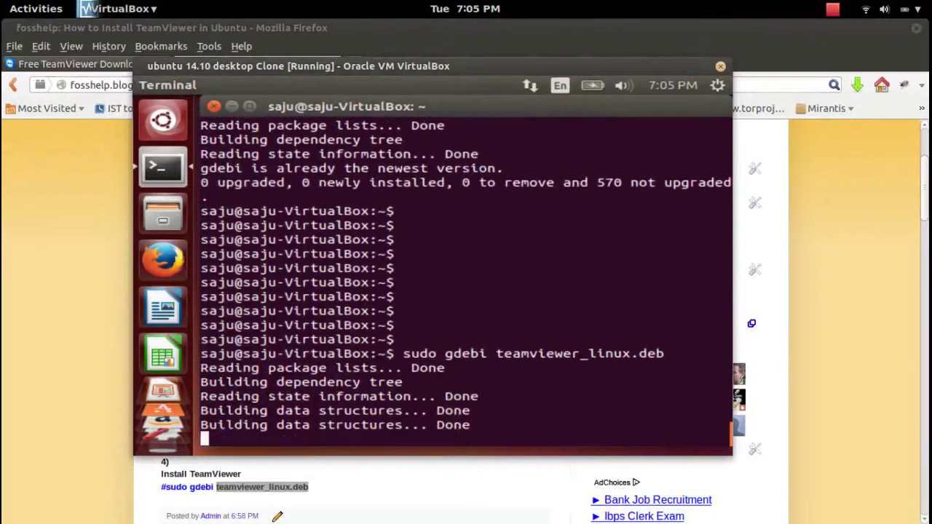
text(y)
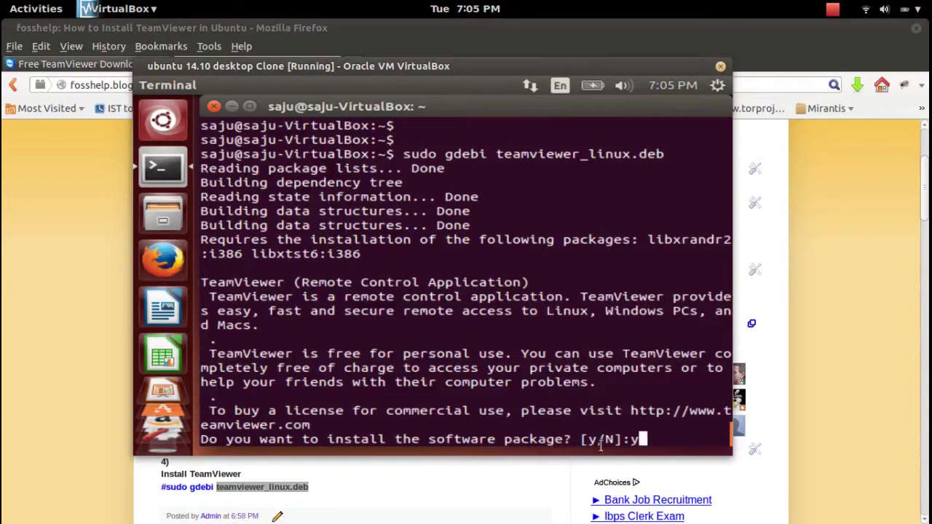
key(Return)
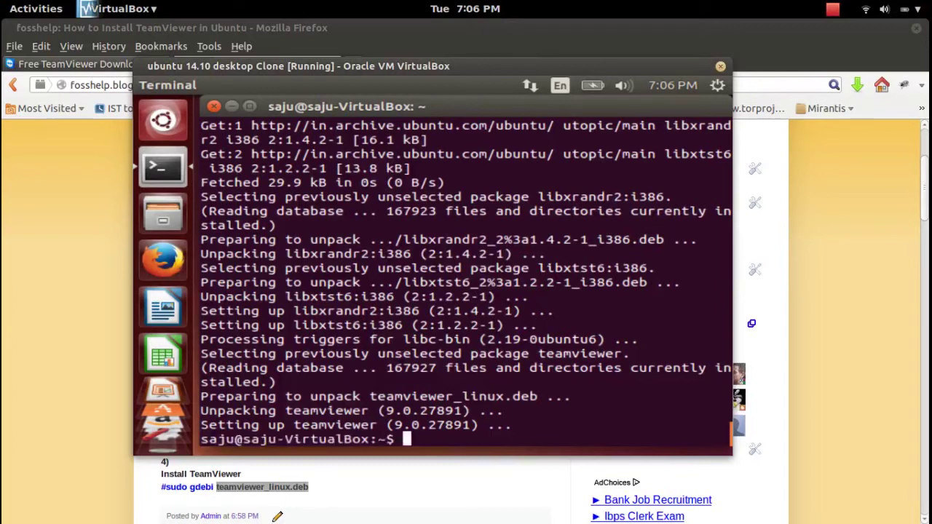
key(Return)
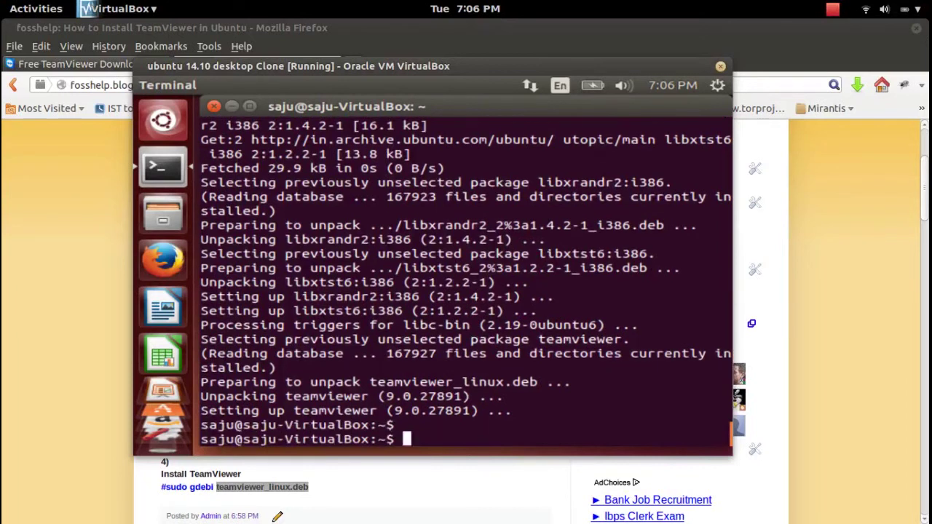
key(Return)
key(Return)
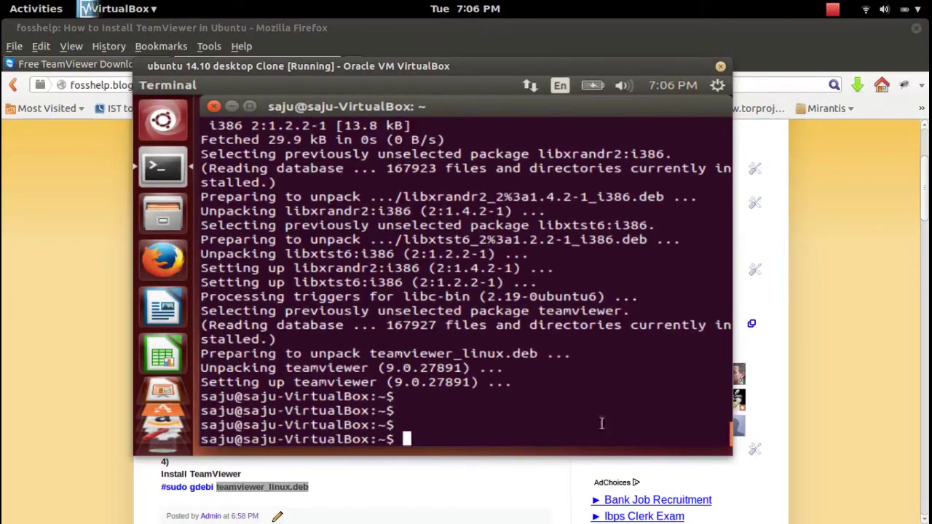
- Search the Dash for 'tea' and launch TeamViewer 9, bringing up its licence agreement
click(167, 124)
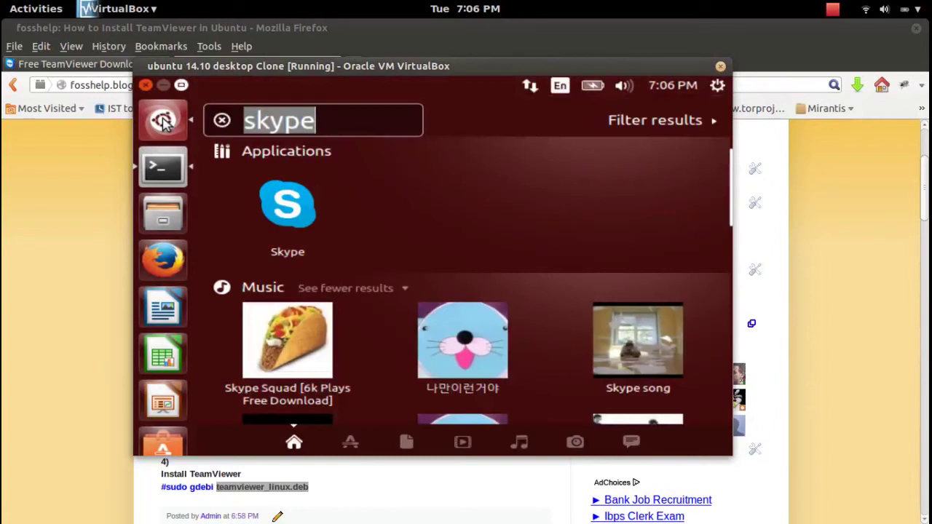
text(te)
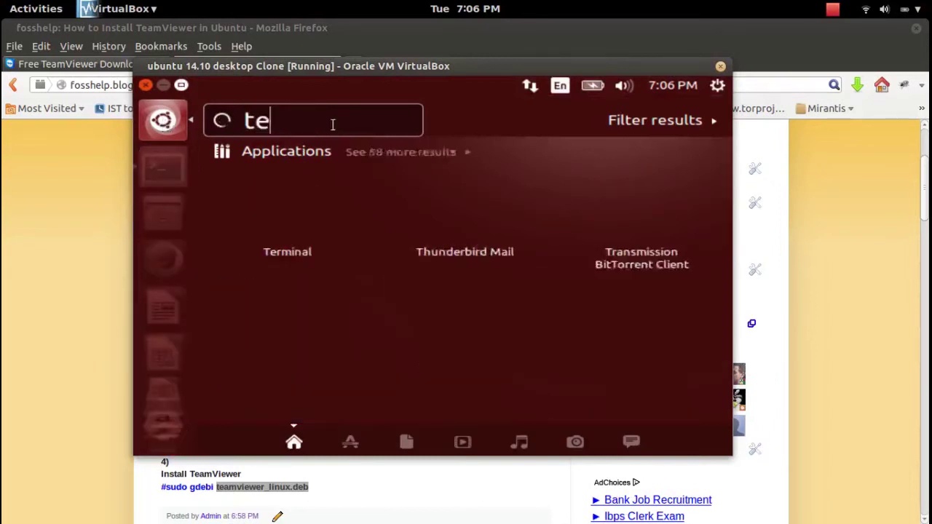
text(a)
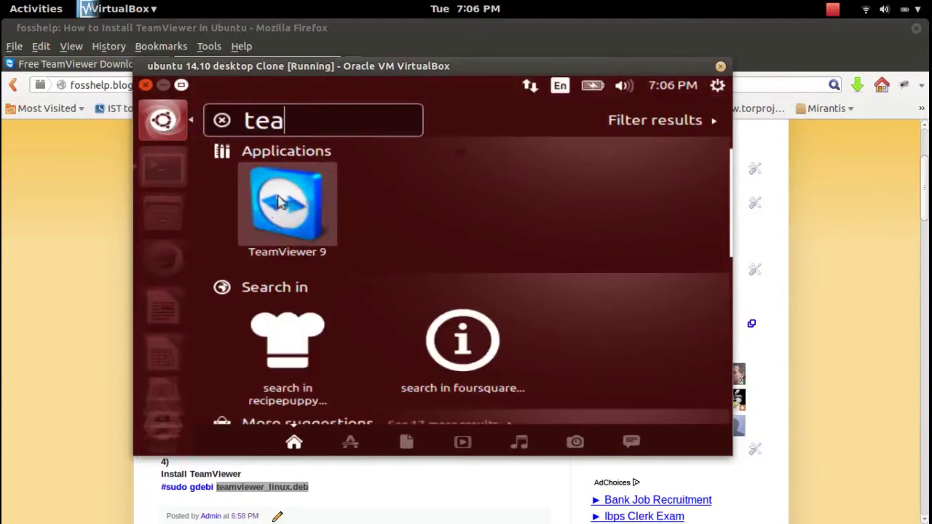
click(284, 204)
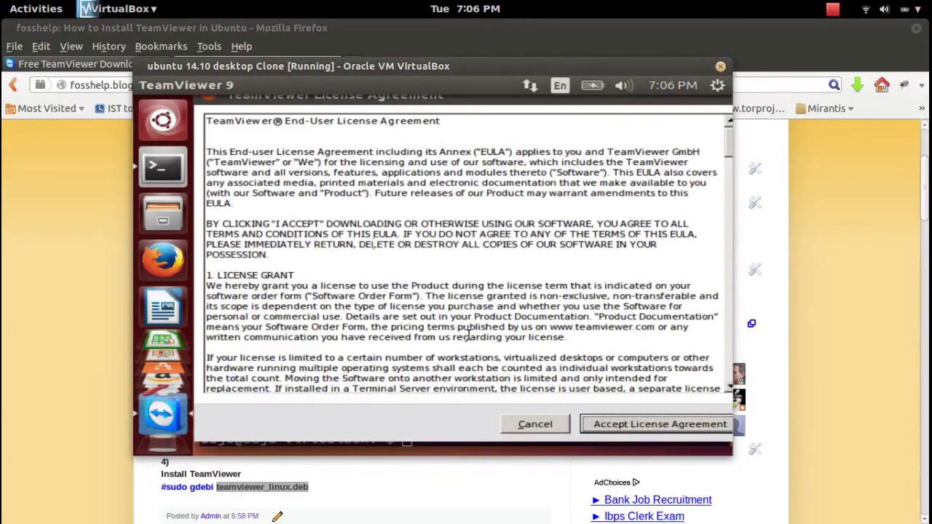
- Accept the TeamViewer licence, confirm version 9.0.27891 in Help > About, then scroll the Firefox install guide
click(647, 425)
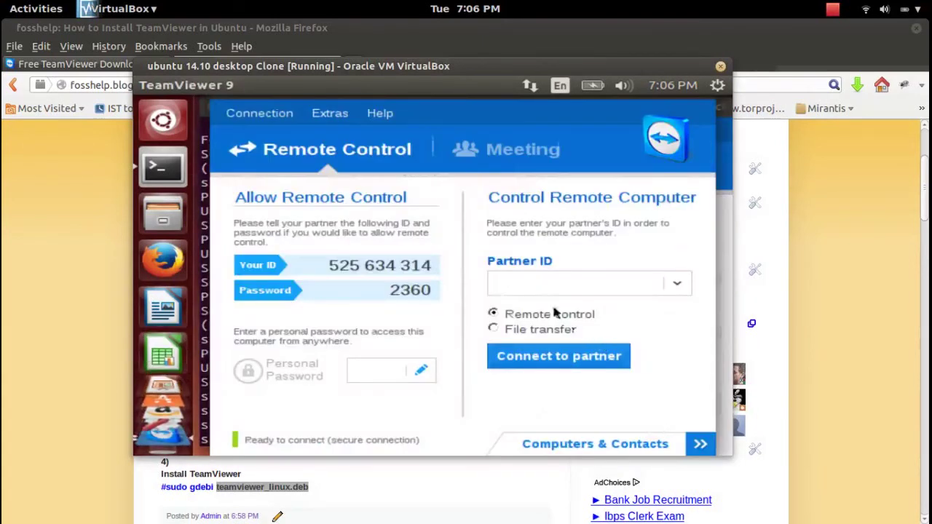
click(380, 115)
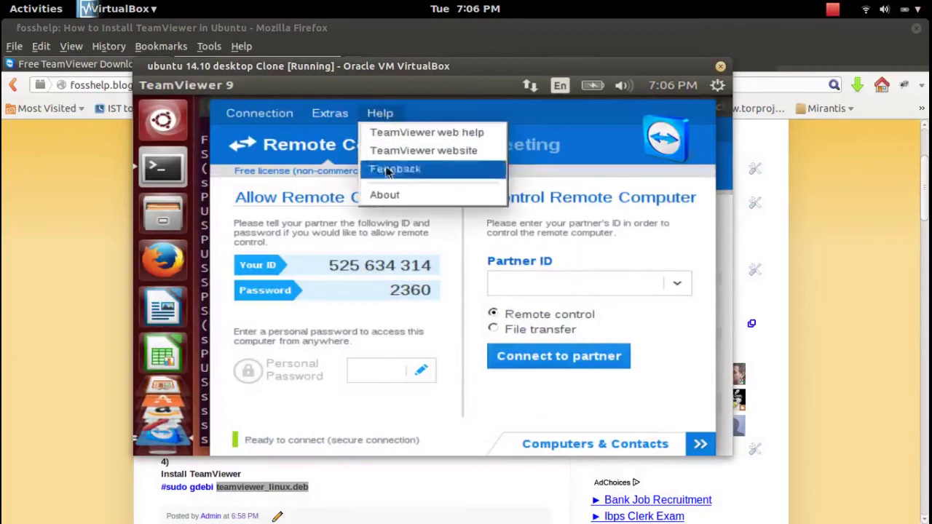
click(385, 196)
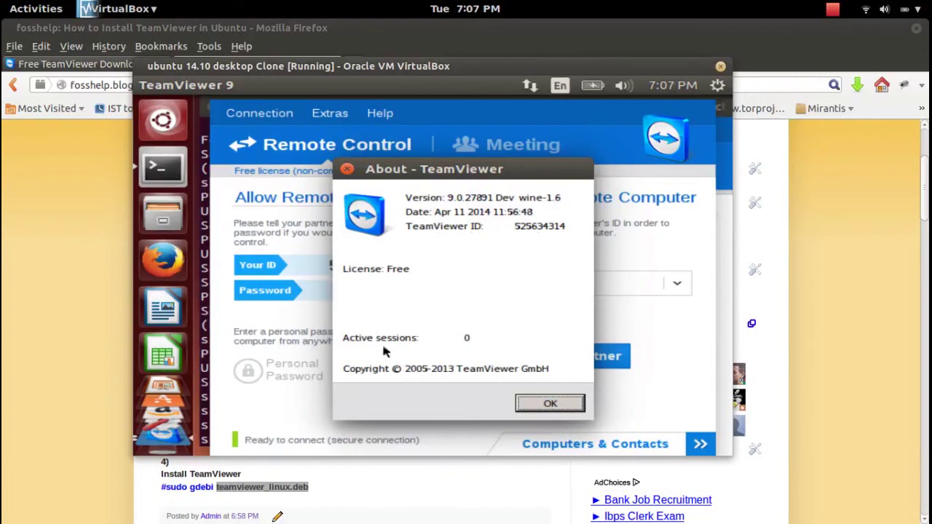
click(546, 405)
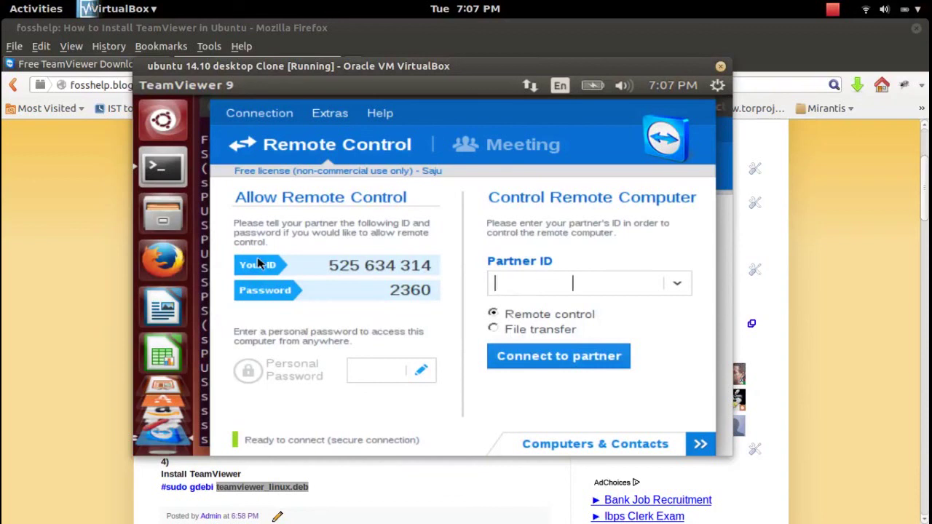
click(102, 260)
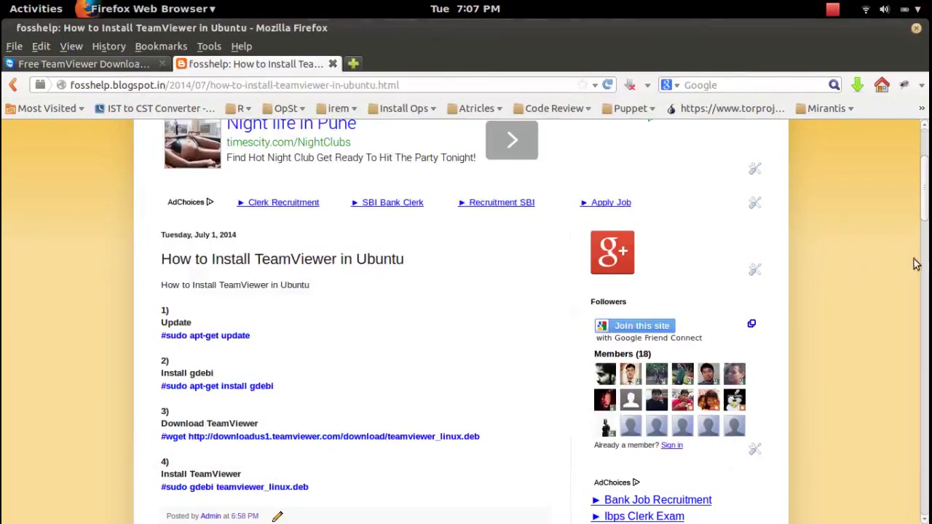
scroll(927, 210, down, 3)
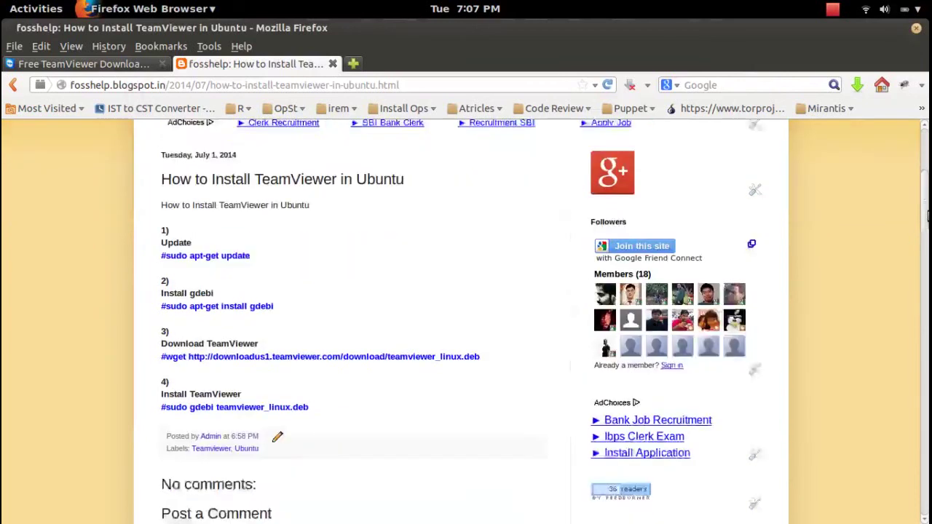